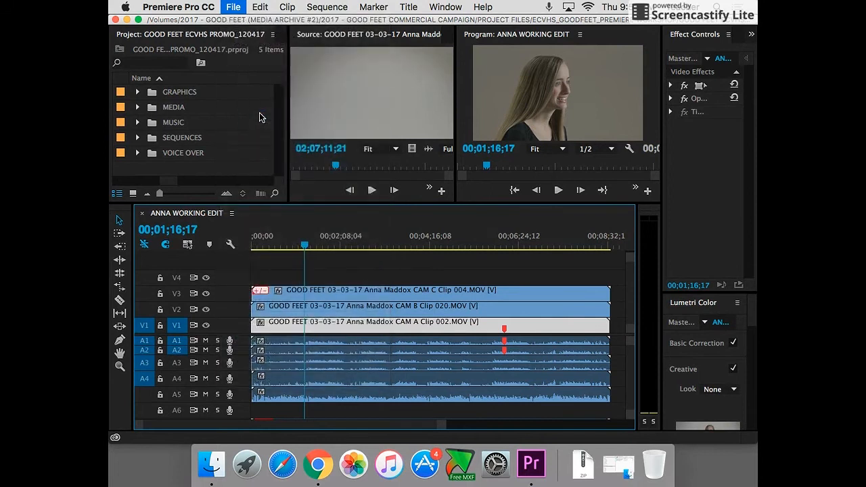
Save a new version of the project named GOOD FEET ECVHS PROMO_120717
{"action": "left_click", "coordinate": [492, 123]}
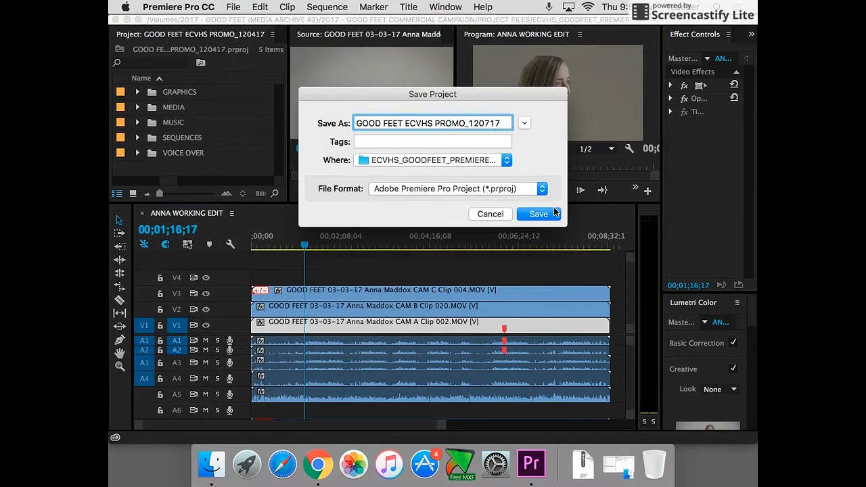
{"action": "left_click", "coordinate": [554, 213]}
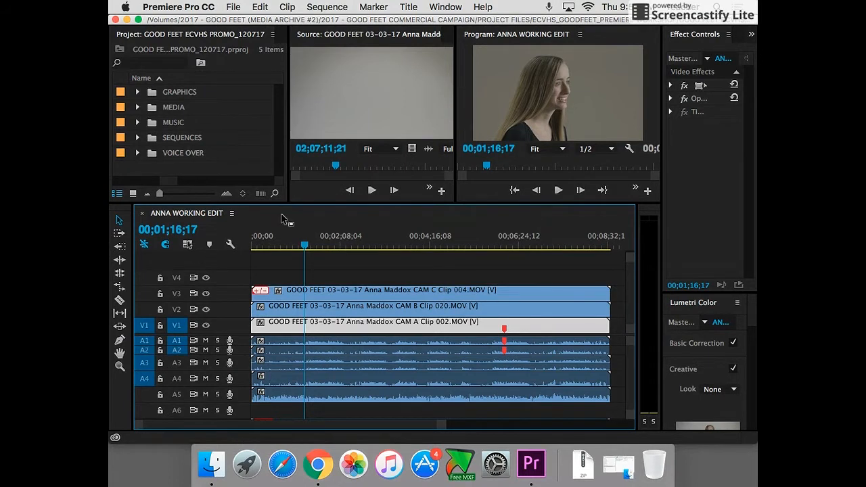
Check both project versions in the ECVHS_GOODFEET_PREMIERE WORKSHOP folder in Finder, then collapse the campaign folder and minimise the window
{"action": "left_click", "coordinate": [617, 467]}
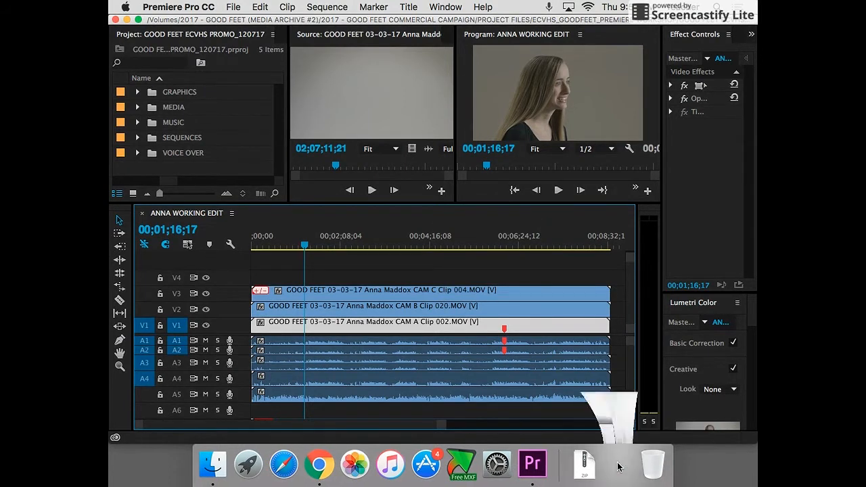
{"action": "left_click", "coordinate": [370, 85]}
{"action": "left_click", "coordinate": [384, 181]}
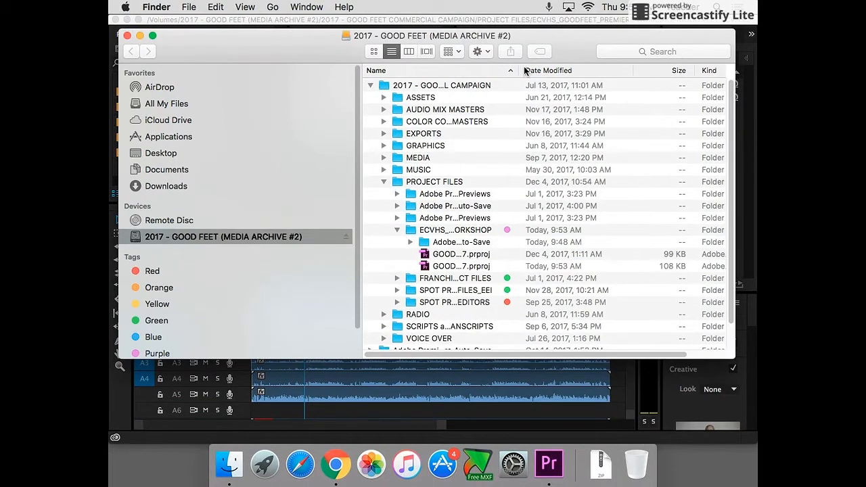
{"action": "left_click_drag", "start_coordinate": [517, 70], "coordinate": [645, 71]}
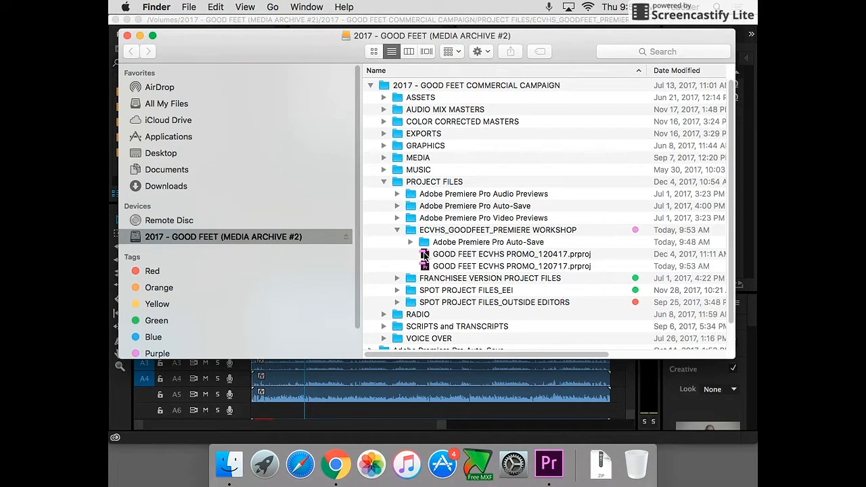
{"action": "left_click", "coordinate": [424, 256]}
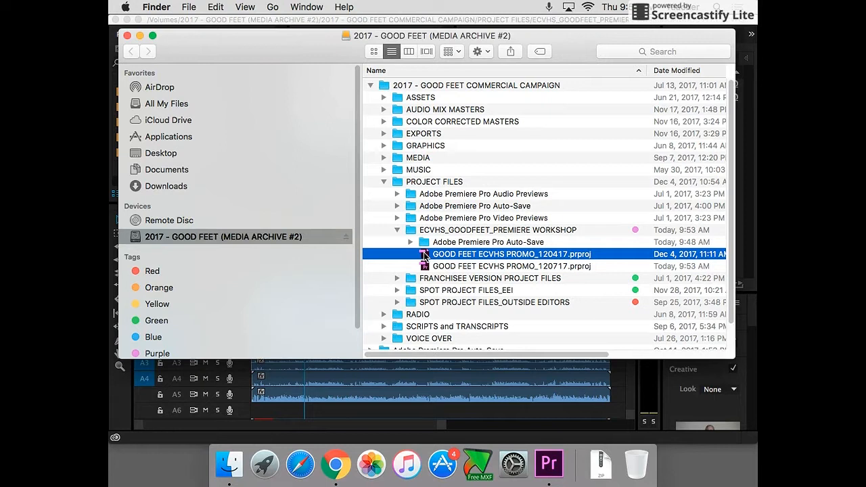
{"action": "left_click", "coordinate": [371, 85]}
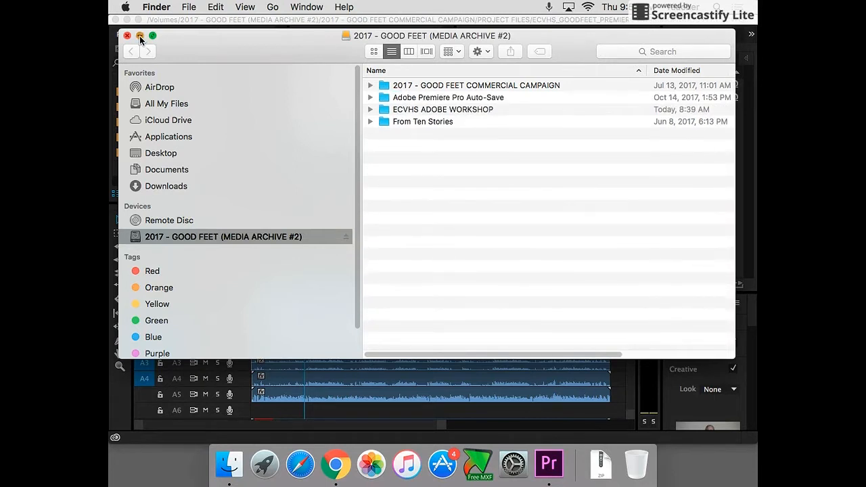
{"action": "left_click", "coordinate": [140, 36]}
Expand the SEQUENCES bin in the project
{"action": "left_click", "coordinate": [140, 140]}
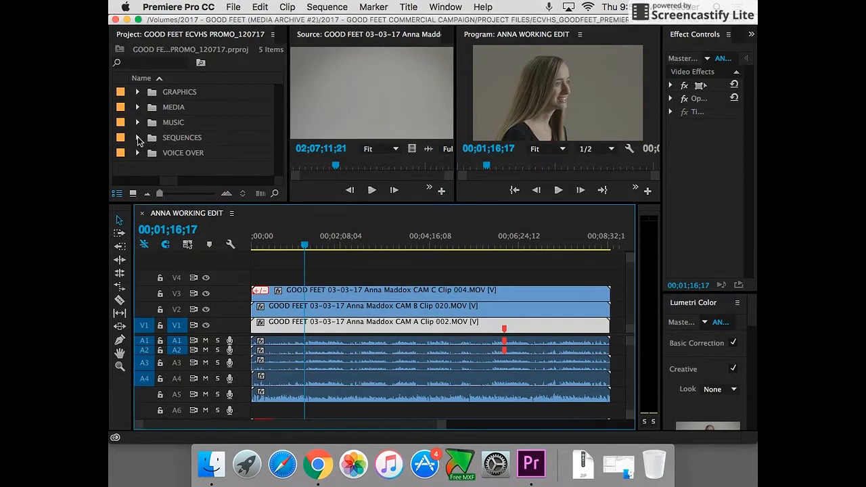
{"action": "left_click", "coordinate": [139, 138]}
{"action": "scroll", "coordinate": [279, 164], "scroll_direction": "down", "scroll_amount": 1}
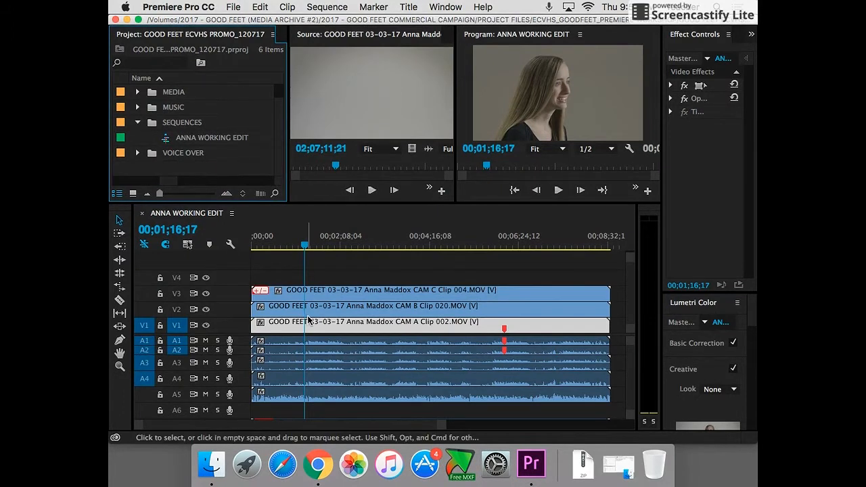
Move the sequence playhead to 00;03;21;13 and widen the Program monitor
{"action": "left_click", "coordinate": [364, 274]}
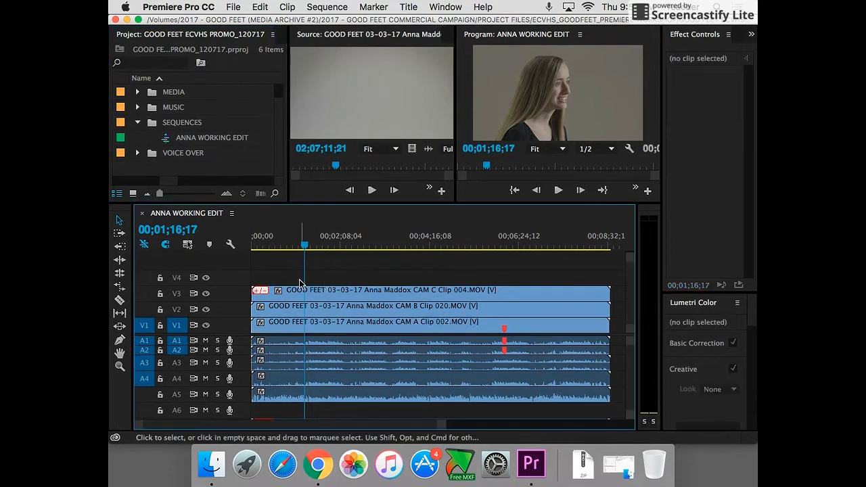
{"action": "left_click_drag", "start_coordinate": [318, 250], "coordinate": [391, 247]}
{"action": "left_click_drag", "start_coordinate": [288, 130], "coordinate": [254, 130]}
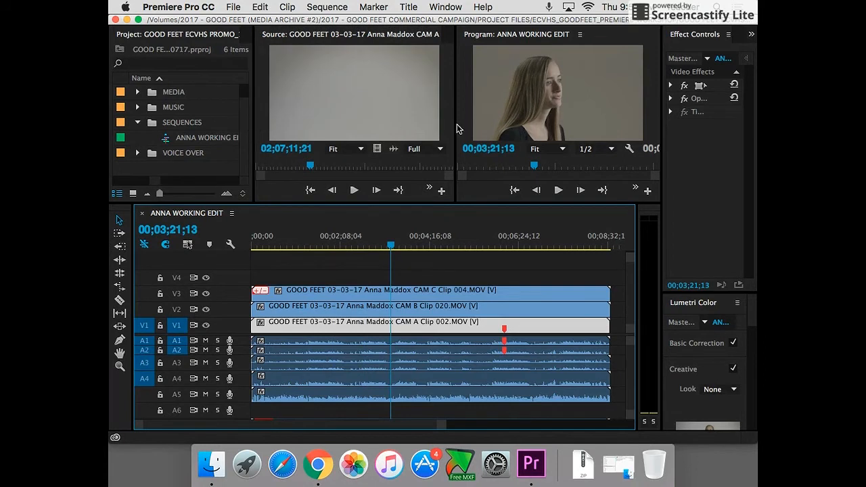
{"action": "left_click_drag", "start_coordinate": [455, 128], "coordinate": [418, 130]}
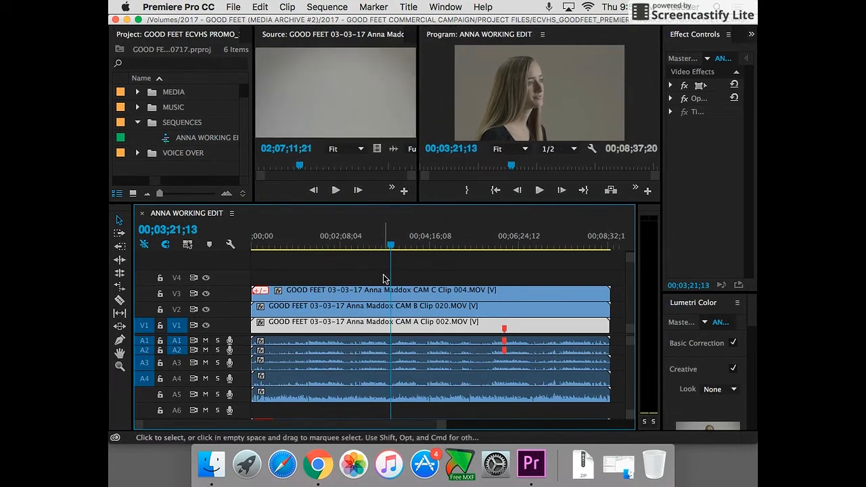
Turn off the output of video tracks V3 and V2 and make the monitors taller
{"action": "left_click", "coordinate": [206, 295]}
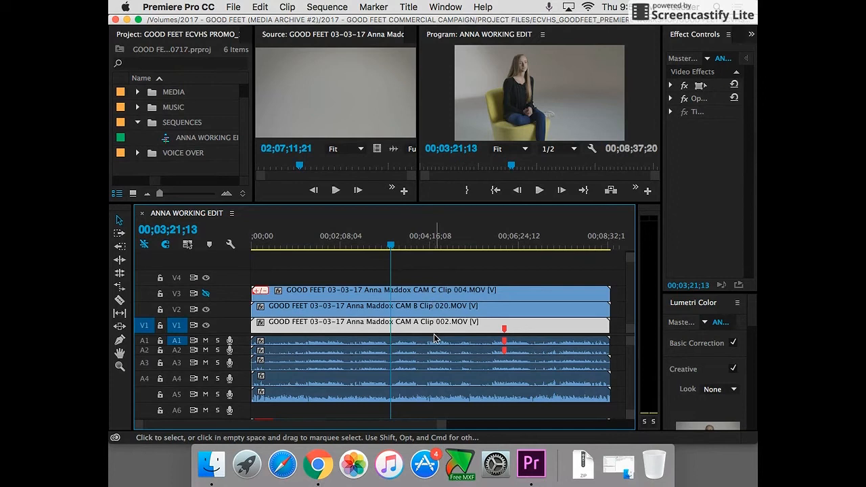
{"action": "left_click_drag", "start_coordinate": [439, 203], "coordinate": [439, 254]}
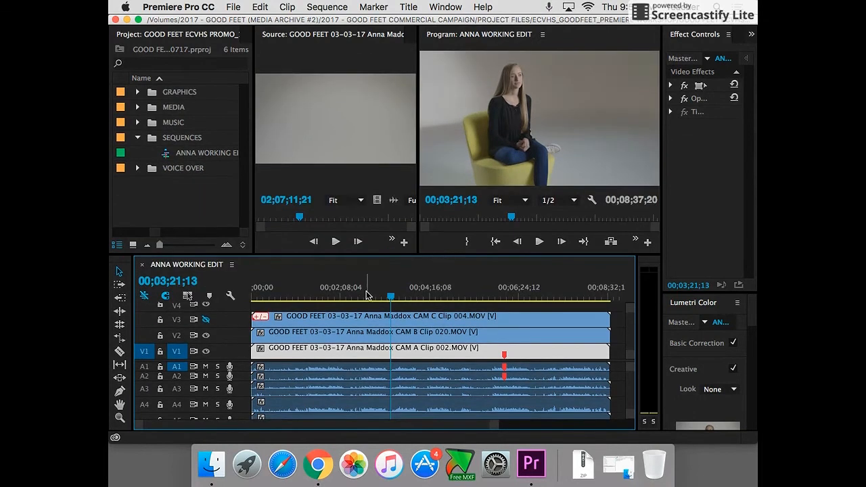
{"action": "left_click", "coordinate": [206, 336]}
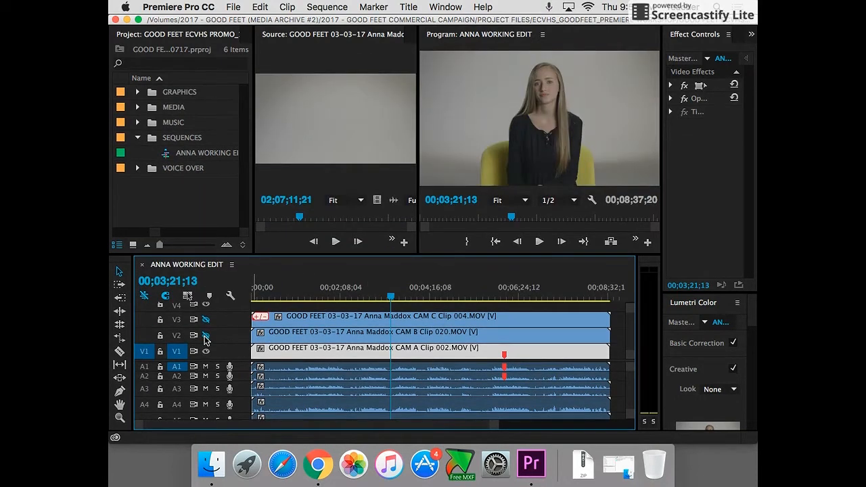
Compare the CAM C and CAM B angles by switching the output of tracks V1, V2 and V3
{"action": "left_click", "coordinate": [383, 332]}
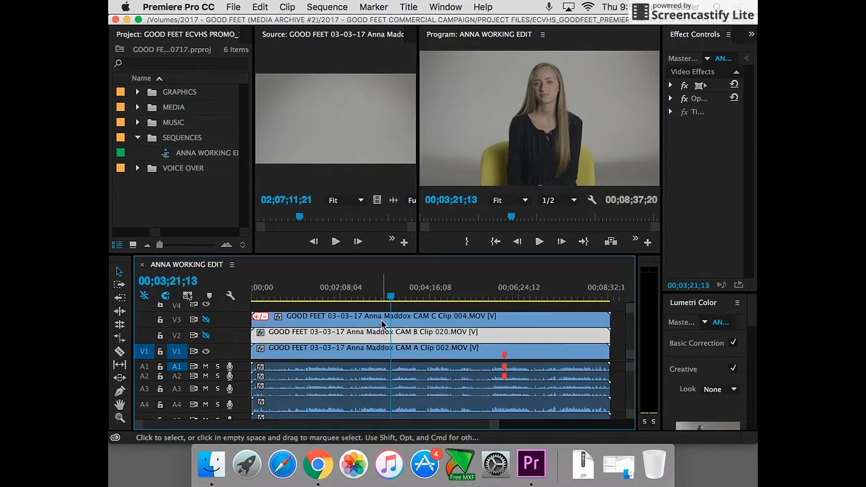
{"action": "left_click", "coordinate": [383, 316]}
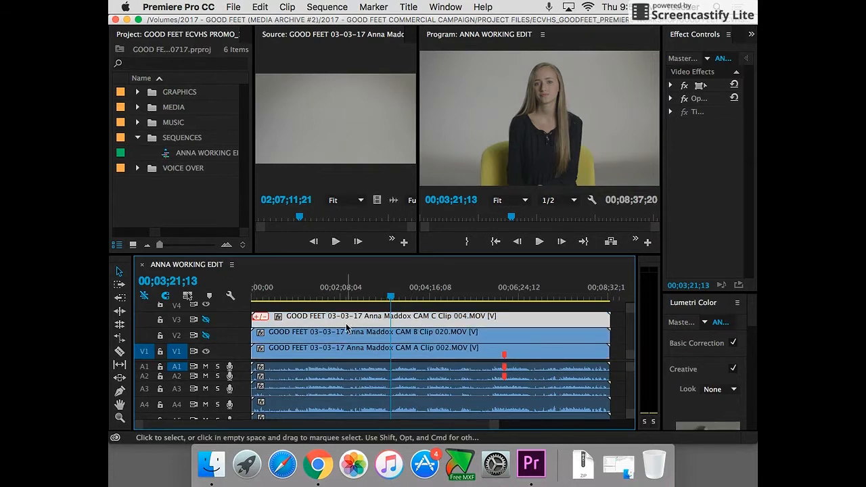
{"action": "left_click", "coordinate": [205, 320]}
{"action": "left_click", "coordinate": [206, 336]}
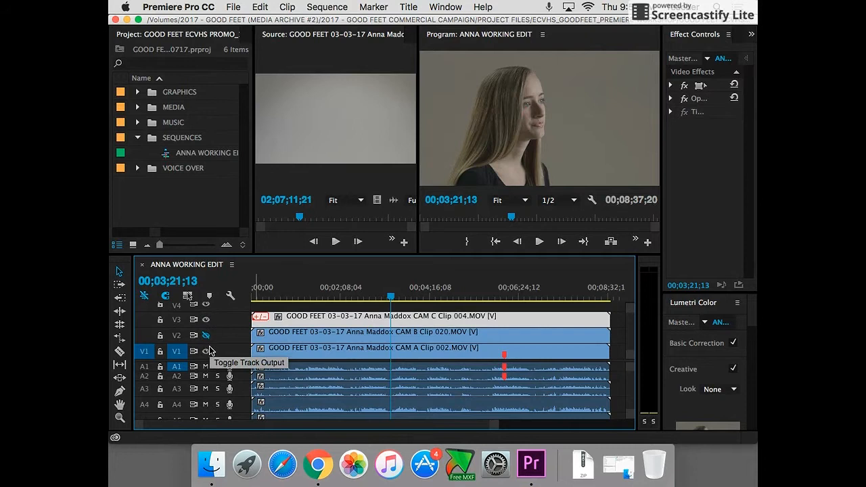
{"action": "left_click", "coordinate": [206, 351]}
{"action": "left_click", "coordinate": [206, 336]}
{"action": "left_click", "coordinate": [205, 320]}
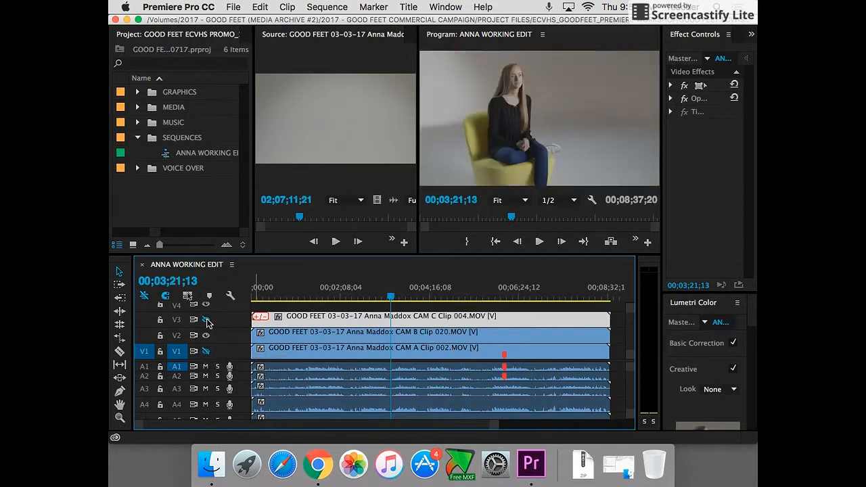
Turn off the output of all three camera tracks, then turn V1, V2 and V3 back on
{"action": "left_click", "coordinate": [206, 351]}
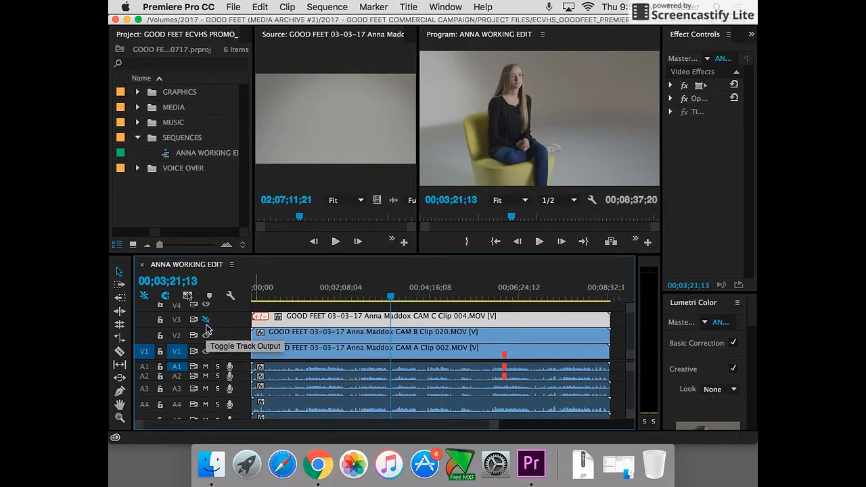
{"action": "left_click", "coordinate": [206, 335]}
{"action": "left_click", "coordinate": [206, 351]}
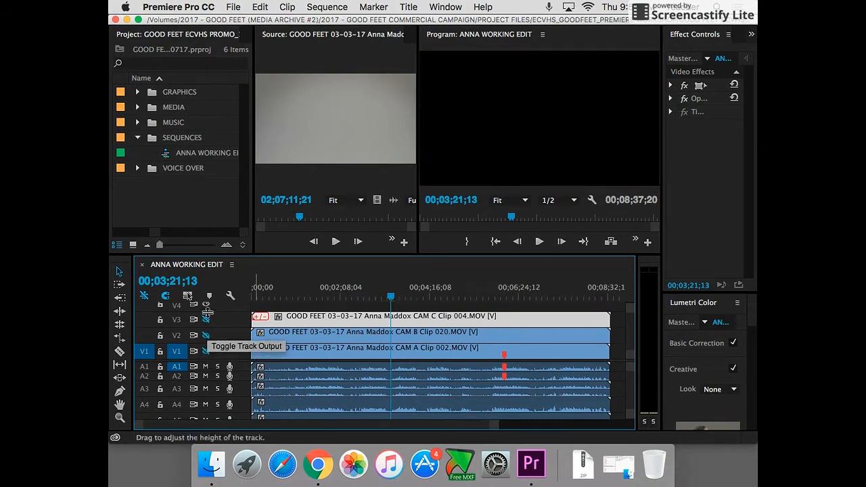
{"action": "left_click", "coordinate": [206, 320]}
{"action": "left_click", "coordinate": [206, 335]}
{"action": "left_click", "coordinate": [205, 351]}
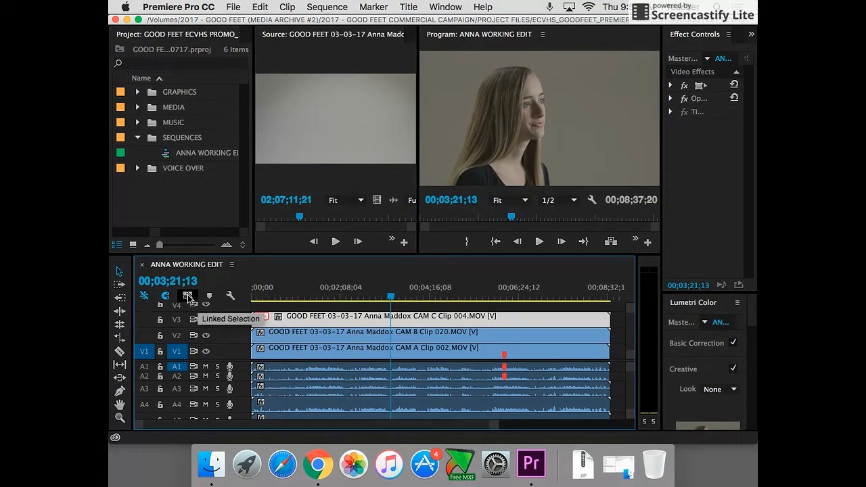
Select all the synced video and audio clips and move them together about 00;01;28 later in the sequence
{"action": "left_click", "coordinate": [546, 305]}
{"action": "left_click", "coordinate": [611, 389]}
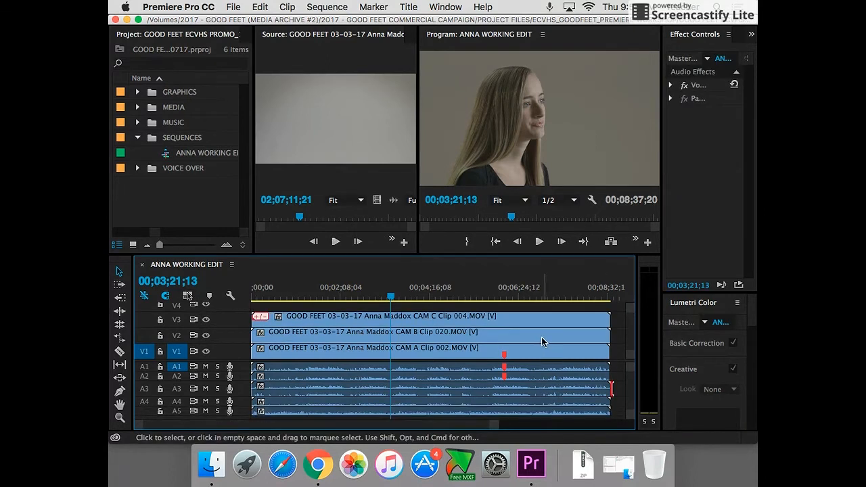
{"action": "left_click", "coordinate": [381, 296]}
{"action": "left_click_drag", "start_coordinate": [493, 425], "coordinate": [667, 424]}
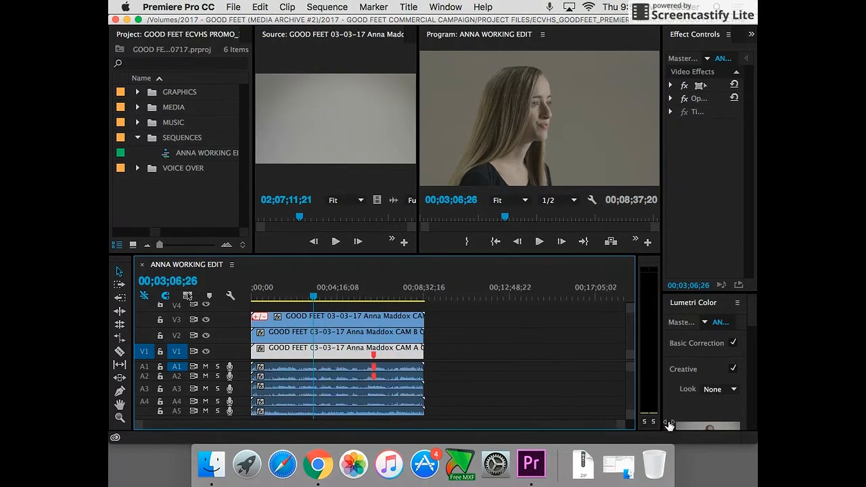
{"action": "left_click", "coordinate": [450, 325]}
{"action": "left_click_drag", "start_coordinate": [263, 306], "coordinate": [447, 415]}
{"action": "left_click_drag", "start_coordinate": [316, 324], "coordinate": [345, 325]}
Play the sequence from the start of the clips and turn off the output of tracks V3 and V2
{"action": "left_click_drag", "start_coordinate": [263, 298], "coordinate": [222, 300]}
{"action": "left_click", "coordinate": [252, 306]}
{"action": "left_click", "coordinate": [322, 298]}
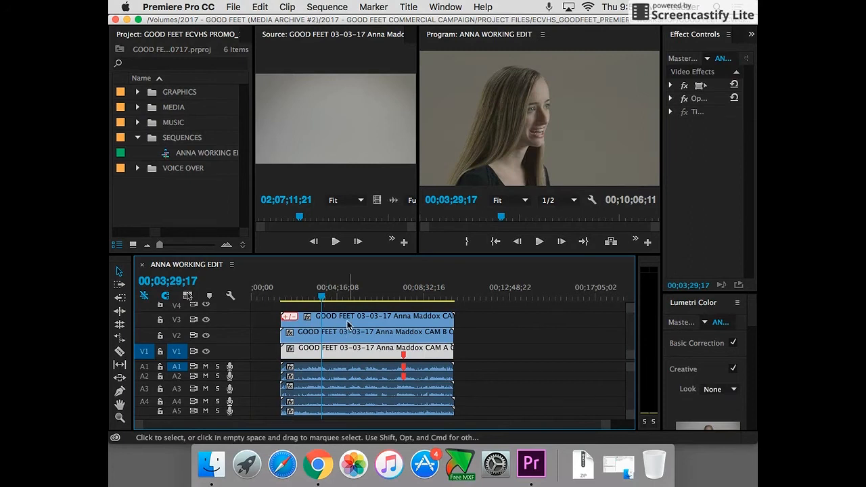
{"action": "left_click", "coordinate": [283, 302]}
{"action": "key", "text": "space"}
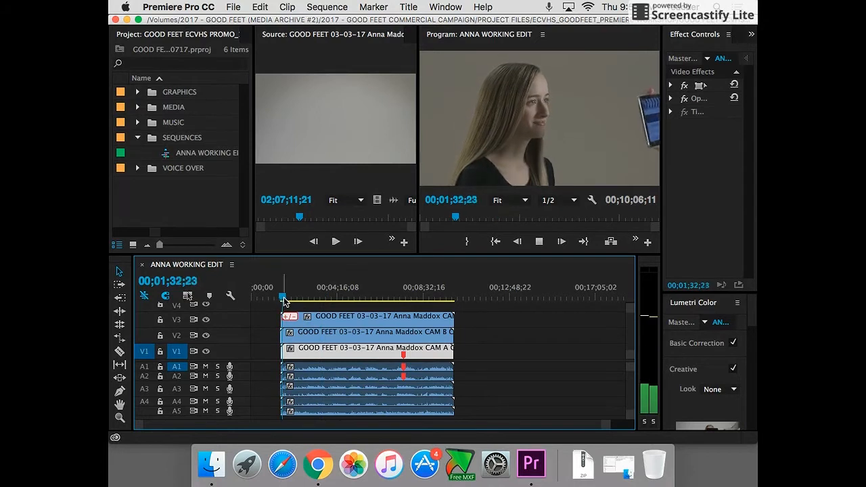
{"action": "left_click", "coordinate": [206, 335]}
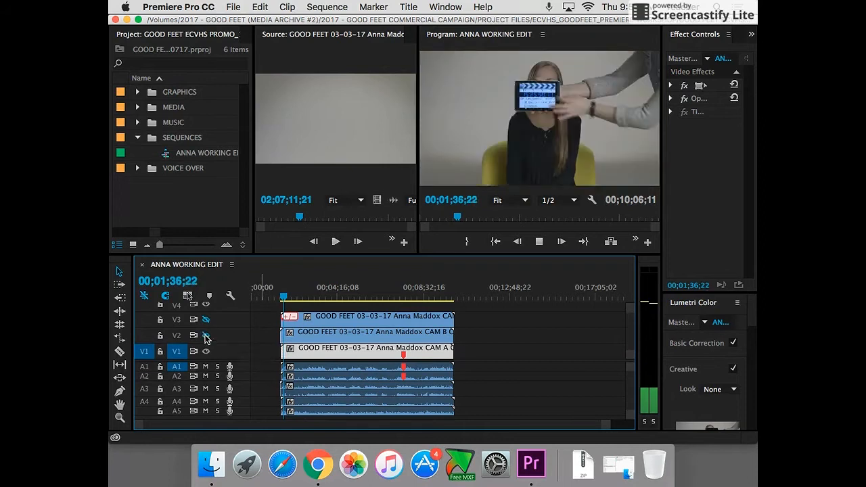
Play the CAM A interview from about 00;01;57 and again from 00;02;27, then stop at 00;03;12;22
{"action": "left_click_drag", "start_coordinate": [283, 301], "coordinate": [290, 300]}
{"action": "key", "text": "space"}
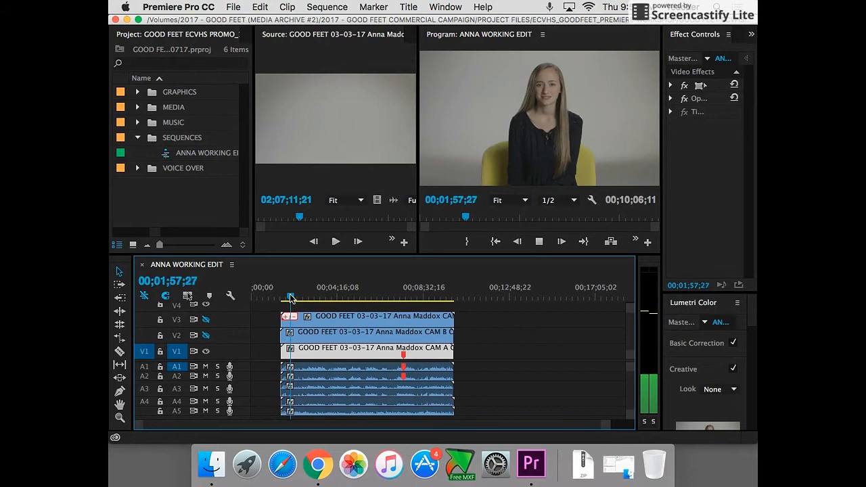
{"action": "left_click", "coordinate": [301, 299]}
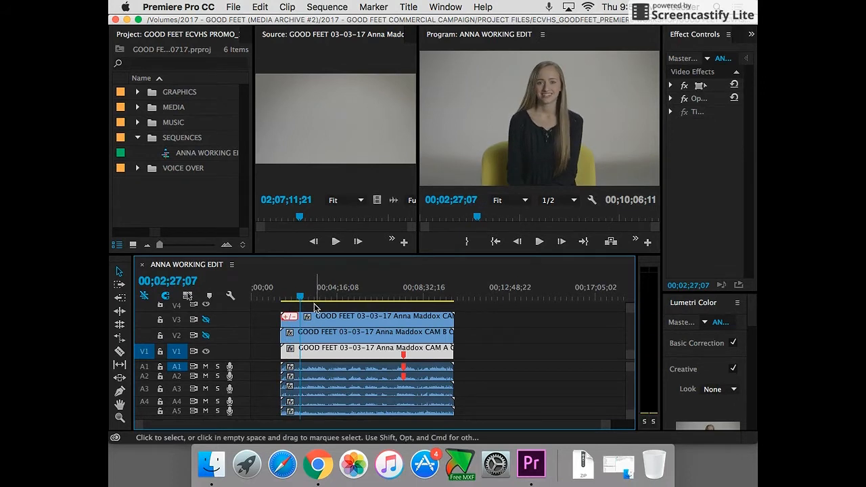
{"action": "key", "text": "space"}
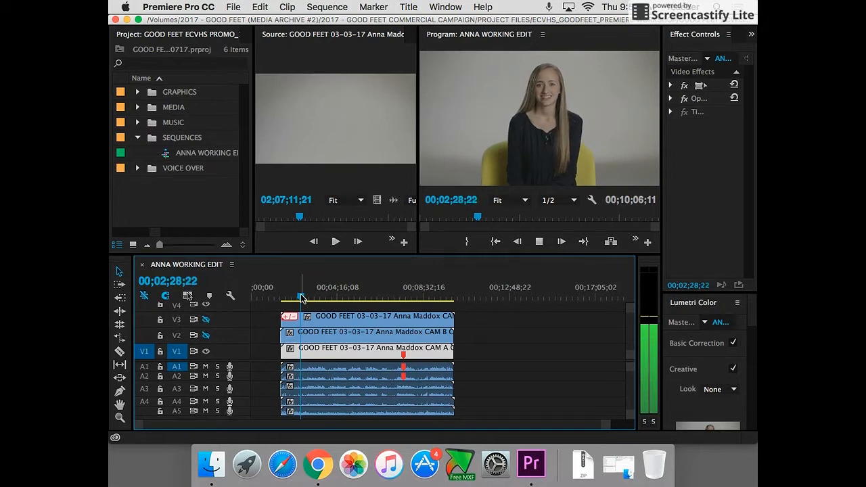
{"action": "key", "text": "="}
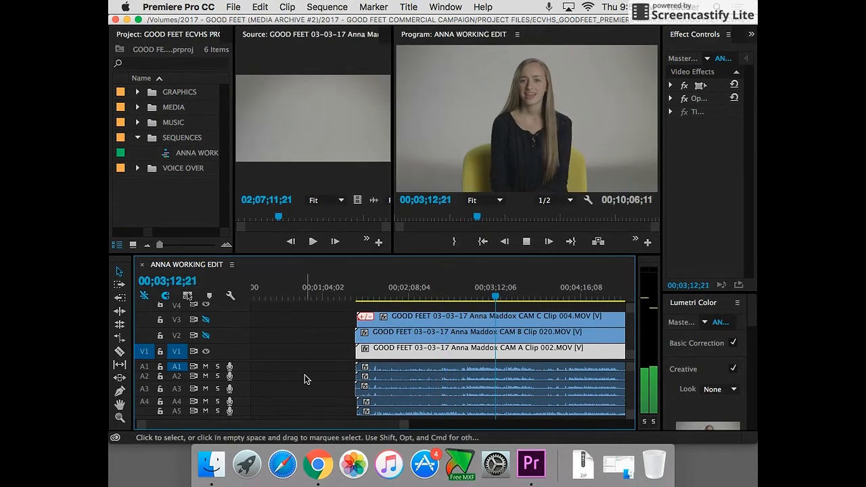
{"action": "key", "text": "space"}
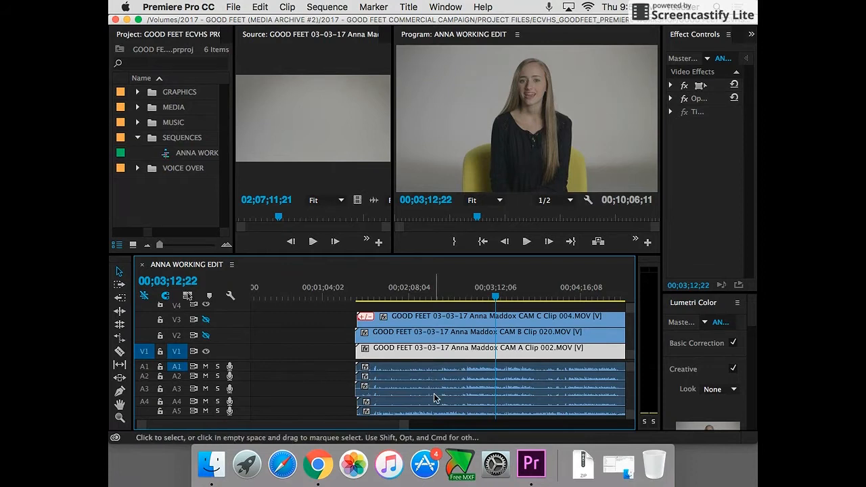
Mute audio tracks A3 through A6 and reduce the height of track A3
{"action": "left_click", "coordinate": [206, 389]}
{"action": "left_click", "coordinate": [206, 401]}
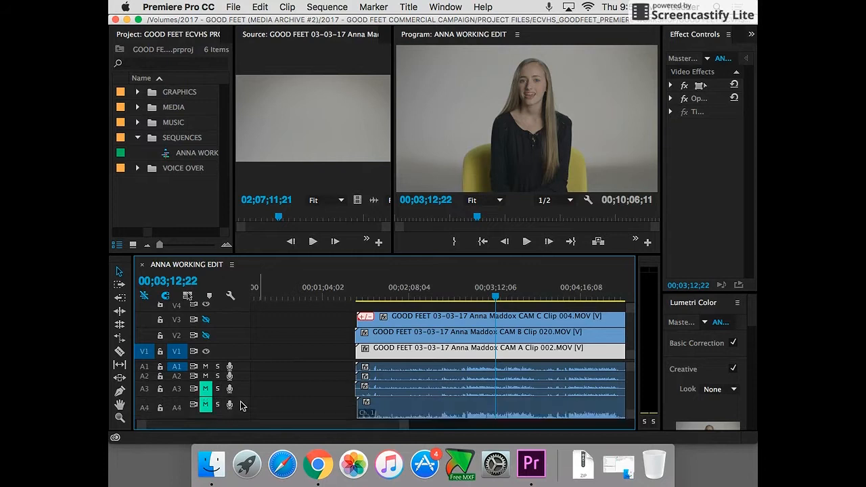
{"action": "left_click", "coordinate": [206, 411]}
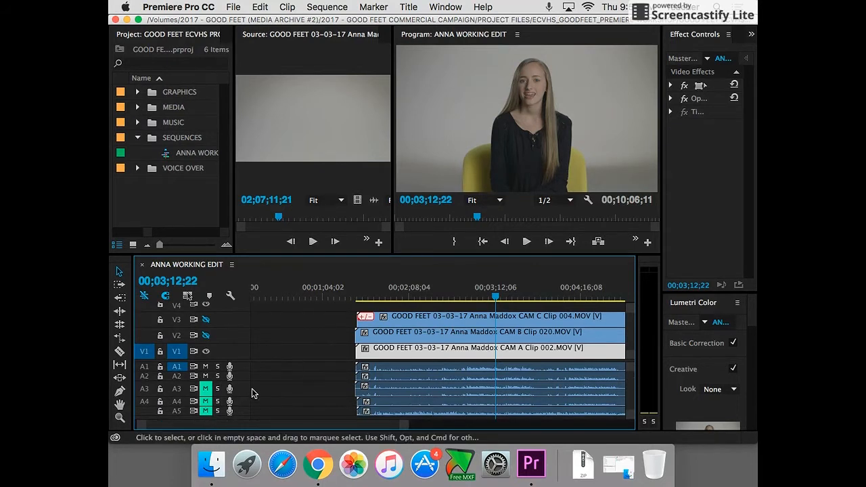
{"action": "scroll", "coordinate": [260, 393], "scroll_direction": "right", "scroll_amount": 1}
{"action": "left_click_drag", "start_coordinate": [239, 396], "coordinate": [239, 390]}
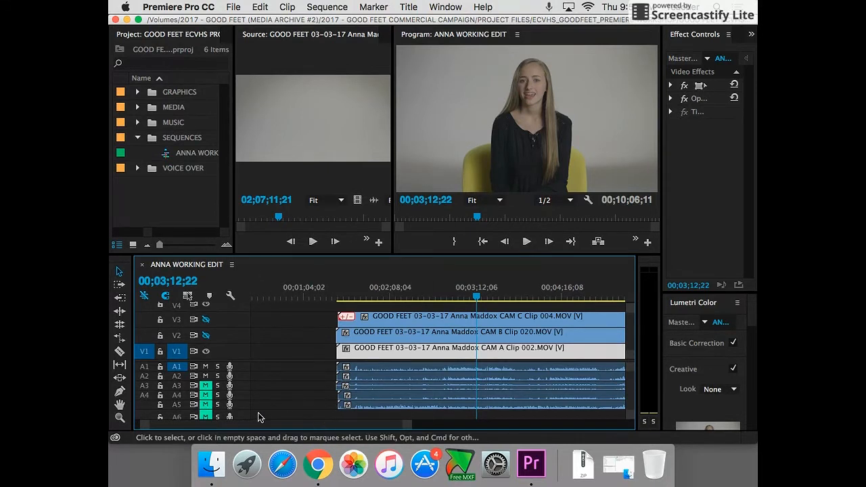
{"action": "right_click", "coordinate": [237, 414]}
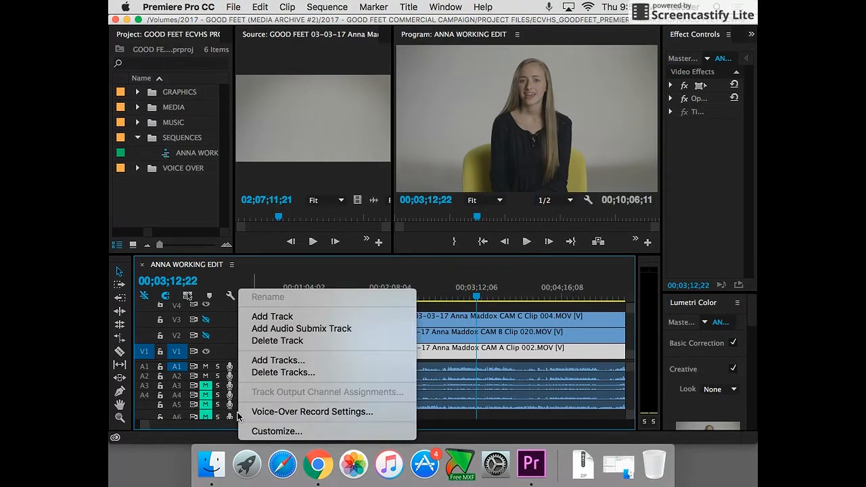
{"action": "left_click", "coordinate": [263, 341]}
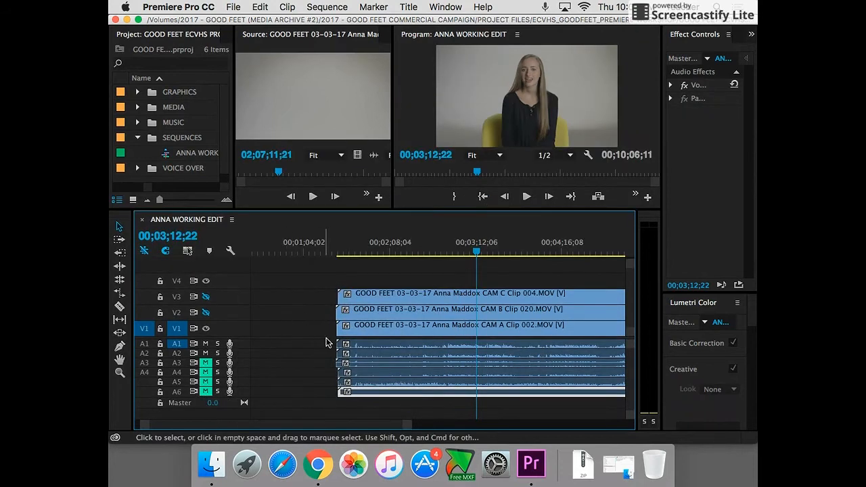
{"action": "left_click", "coordinate": [319, 366]}
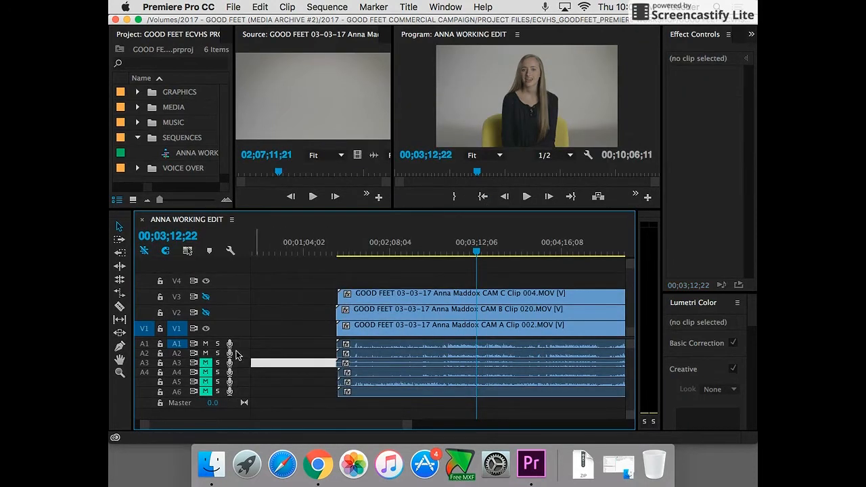
Play the sequence from the start of the clips and from about 00;02;51, muting track A2 to hear A1 alone
{"action": "left_click", "coordinate": [338, 251]}
{"action": "key", "text": "space"}
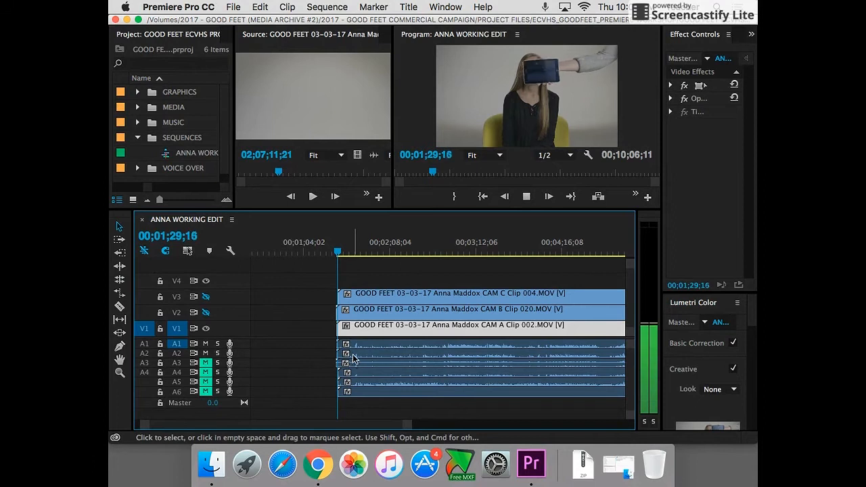
{"action": "left_click", "coordinate": [448, 252]}
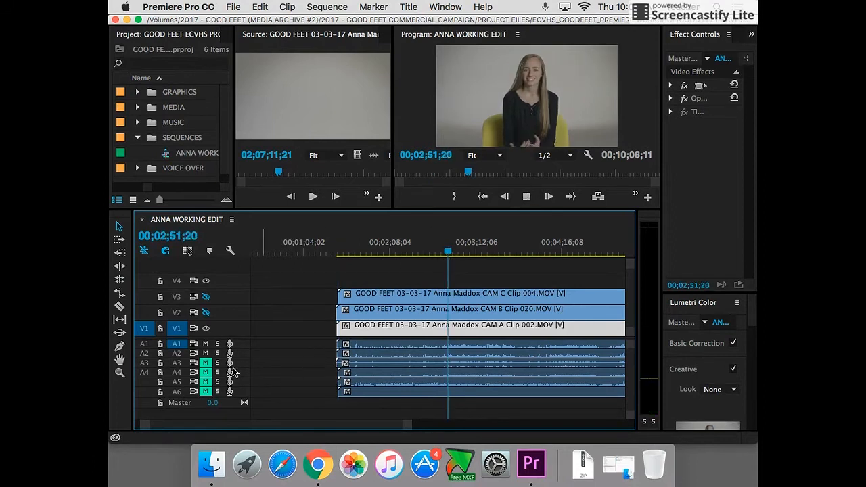
{"action": "left_click", "coordinate": [206, 353]}
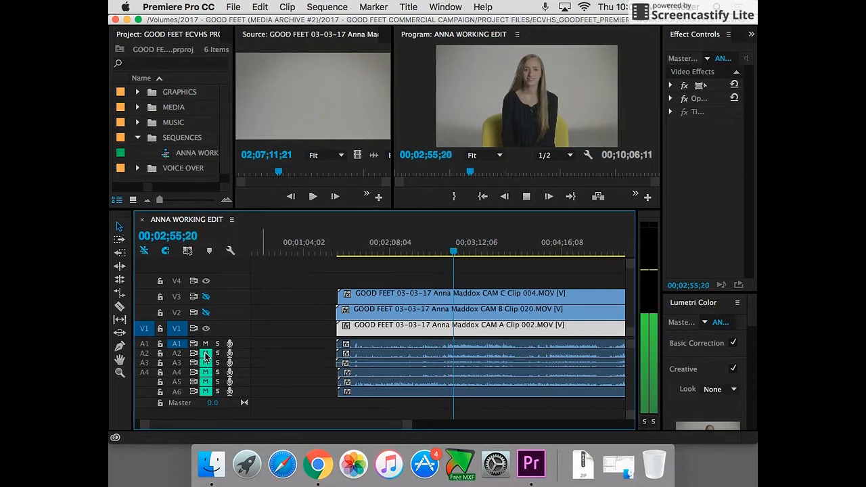
{"action": "key", "text": "space"}
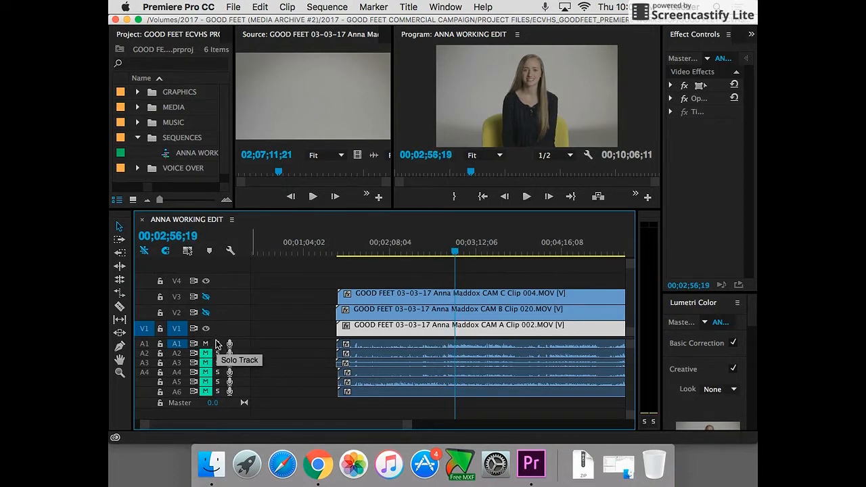
Compare audio tracks A1 and A2 by muting them in turn during playback, leaving A1 muted and A2 on
{"action": "key", "text": "space"}
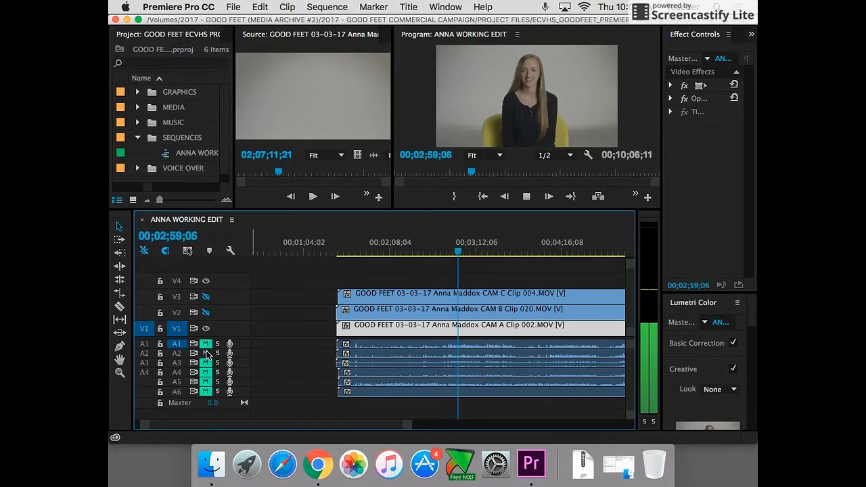
{"action": "left_click", "coordinate": [205, 353]}
{"action": "key", "text": "XF86AudioRaiseVolume"}
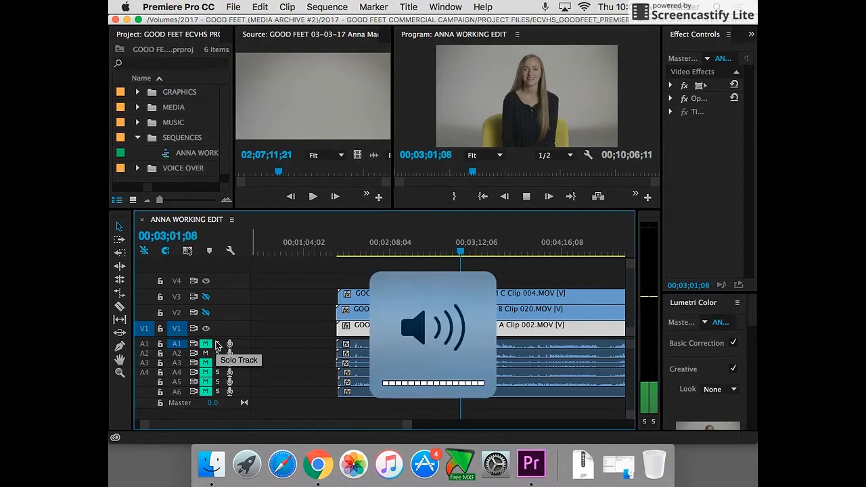
{"action": "key", "text": "space"}
{"action": "left_click", "coordinate": [205, 354]}
{"action": "left_click", "coordinate": [205, 344]}
{"action": "key", "text": "space"}
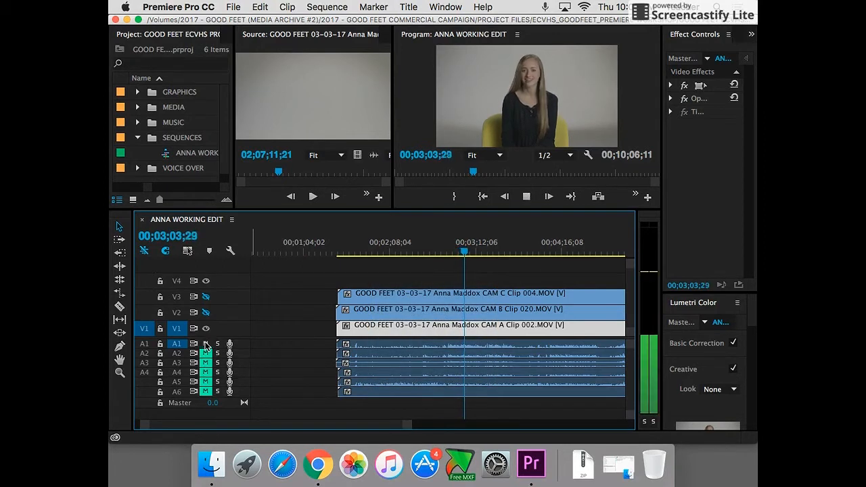
{"action": "key", "text": "space"}
{"action": "left_click", "coordinate": [205, 354]}
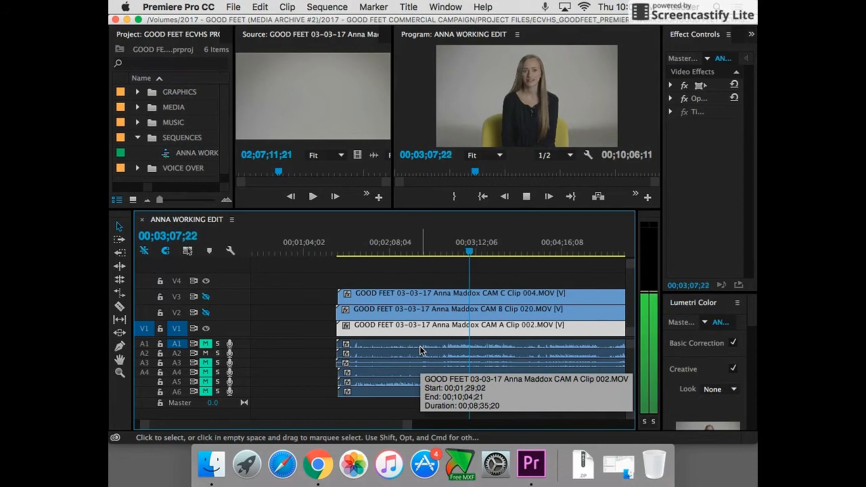
{"action": "left_click", "coordinate": [447, 252]}
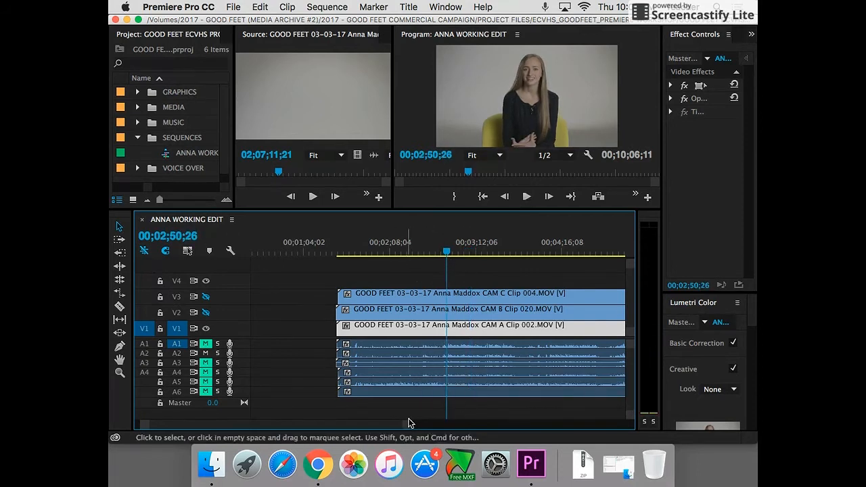
Cut the clips on all video and audio tracks with the Razor tool at about 00;02;43 and 00;03;52
{"action": "left_click_drag", "start_coordinate": [408, 425], "coordinate": [593, 424]}
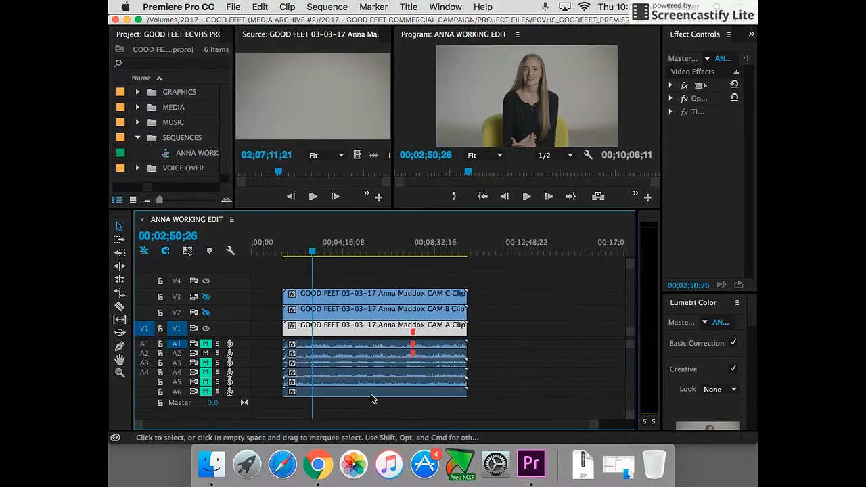
{"action": "left_click_drag", "start_coordinate": [311, 252], "coordinate": [309, 252]}
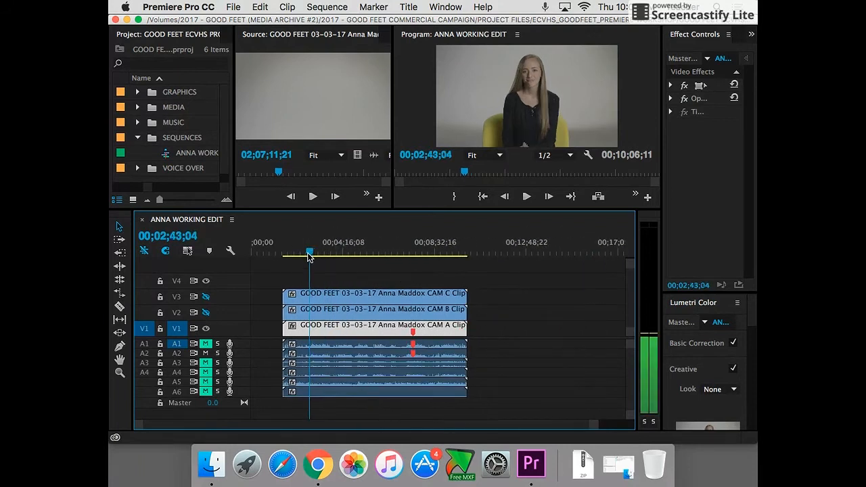
{"action": "left_click", "coordinate": [316, 276]}
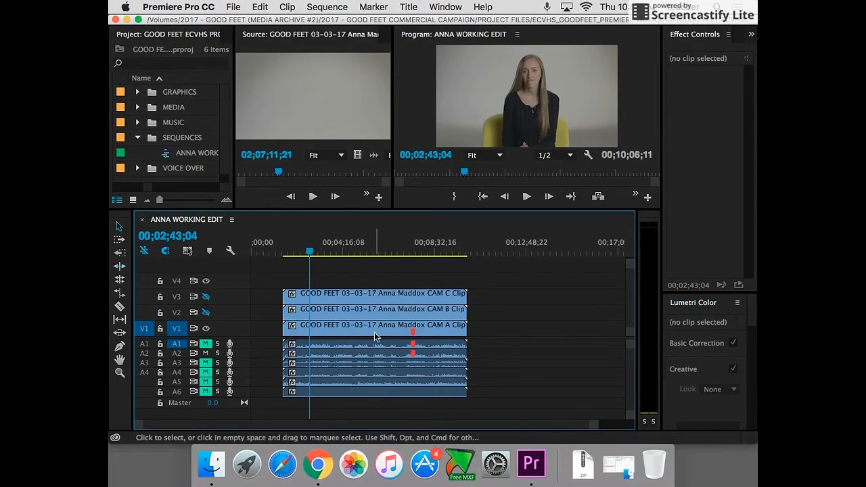
{"action": "key", "text": "c"}
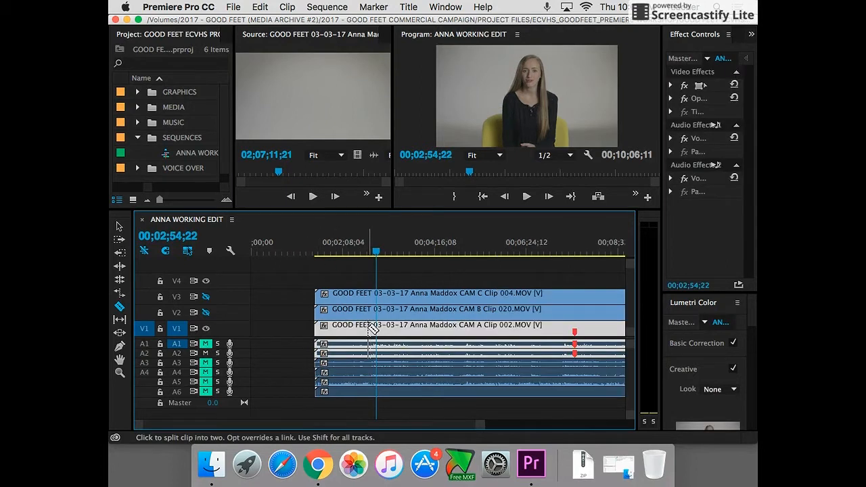
{"action": "left_click", "coordinate": [368, 326]}
{"action": "left_click", "coordinate": [368, 296]}
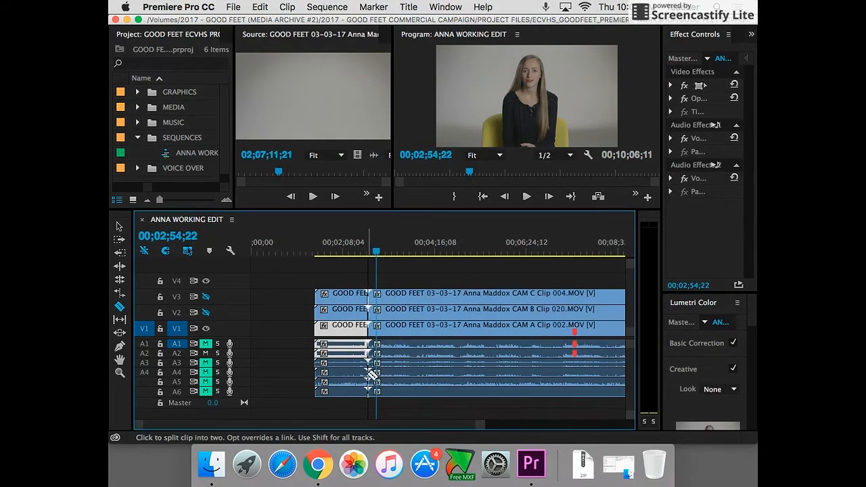
{"action": "left_click", "coordinate": [418, 295]}
{"action": "left_click", "coordinate": [418, 309]}
{"action": "left_click", "coordinate": [418, 325]}
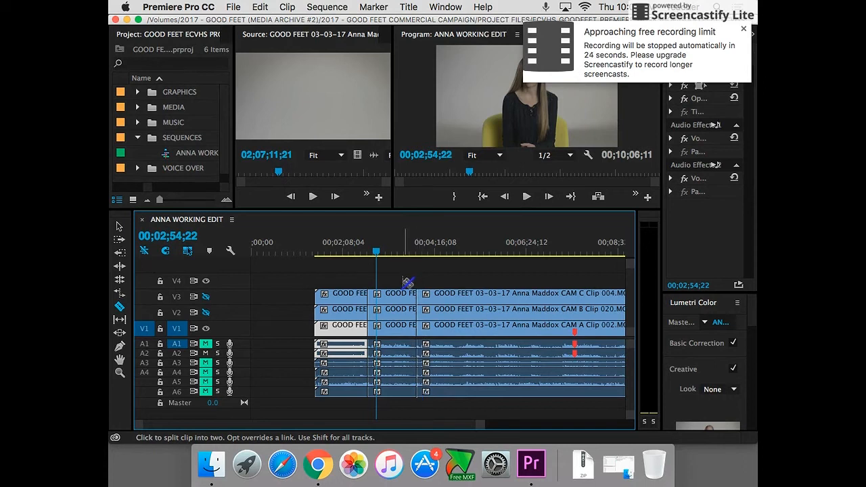
Select the segment between the two cuts on all tracks and paste a copy at about 00;12;10;27, past the interview's end
{"action": "key", "text": "v"}
{"action": "left_click_drag", "start_coordinate": [388, 281], "coordinate": [406, 416]}
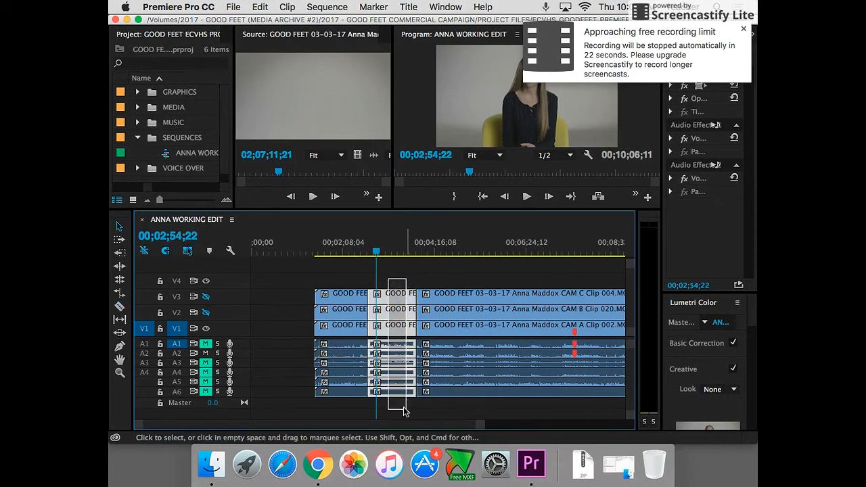
{"action": "right_click", "coordinate": [391, 300]}
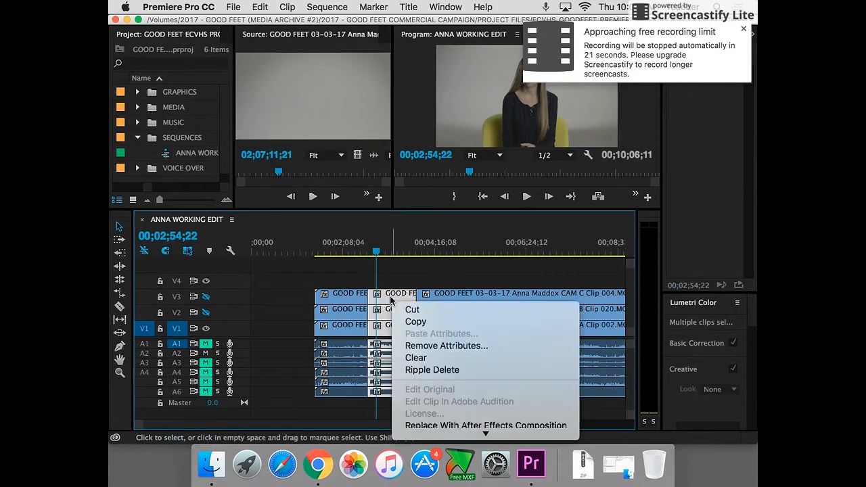
{"action": "left_click", "coordinate": [417, 323]}
{"action": "left_click_drag", "start_coordinate": [480, 430], "coordinate": [609, 425]}
{"action": "left_click", "coordinate": [496, 252]}
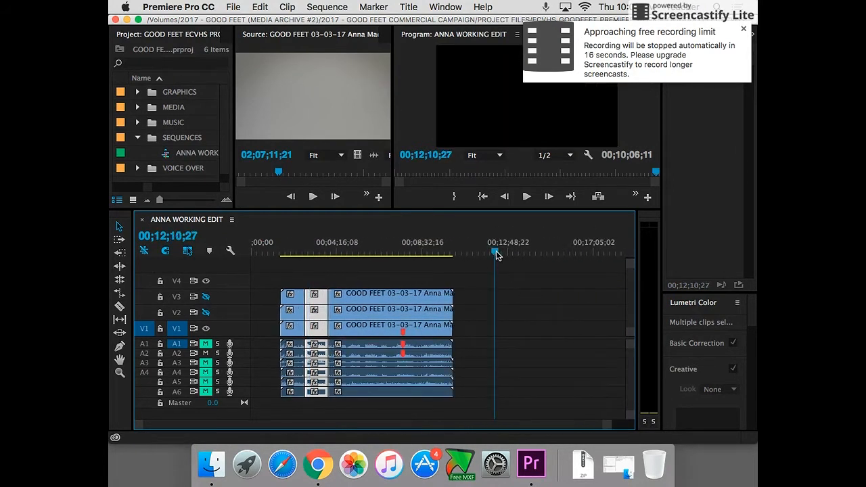
{"action": "key", "text": "ctrl+v"}
{"action": "left_click", "coordinate": [505, 252]}
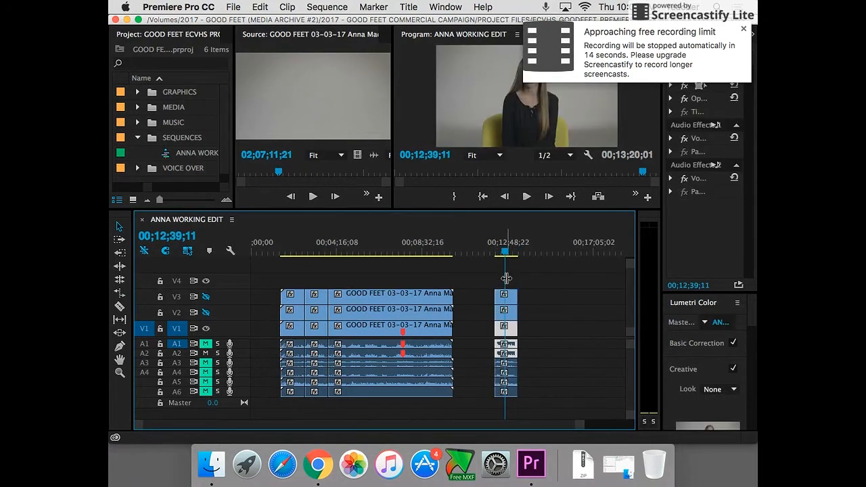
{"action": "left_click", "coordinate": [496, 253]}
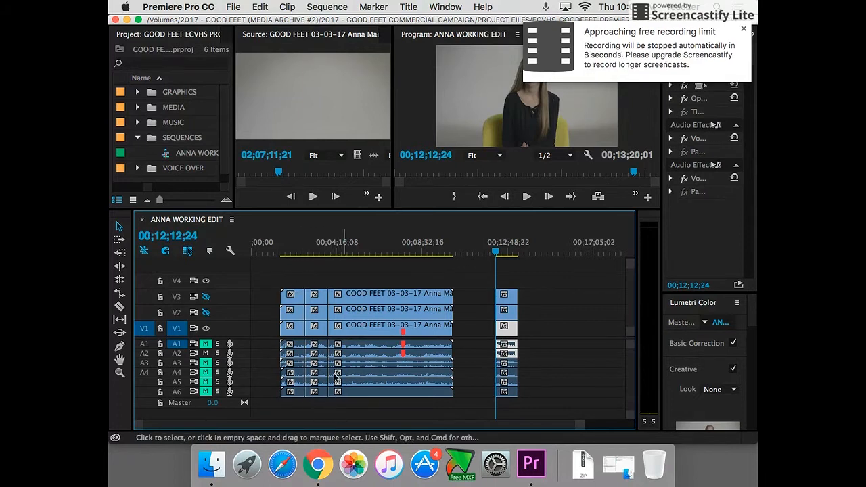
Rejoin the original interview clips by selecting the edit points at both cuts on all tracks and deleting them
{"action": "left_click", "coordinate": [294, 278]}
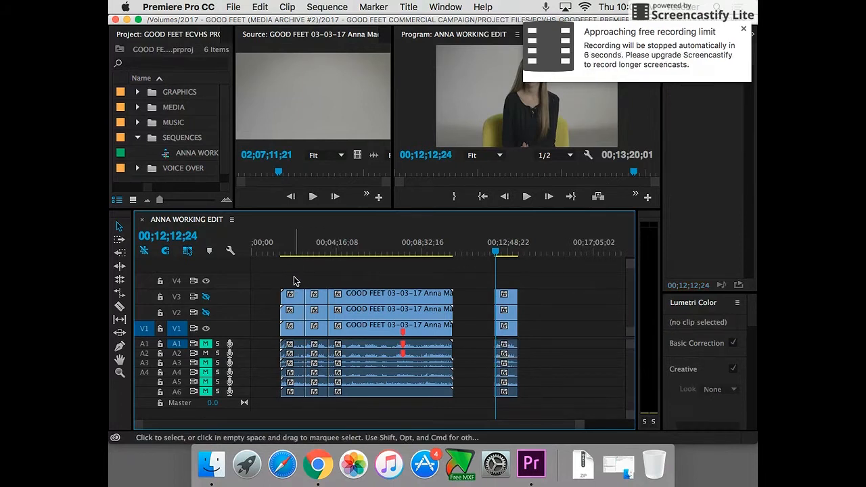
{"action": "left_click_drag", "start_coordinate": [293, 276], "coordinate": [342, 421]}
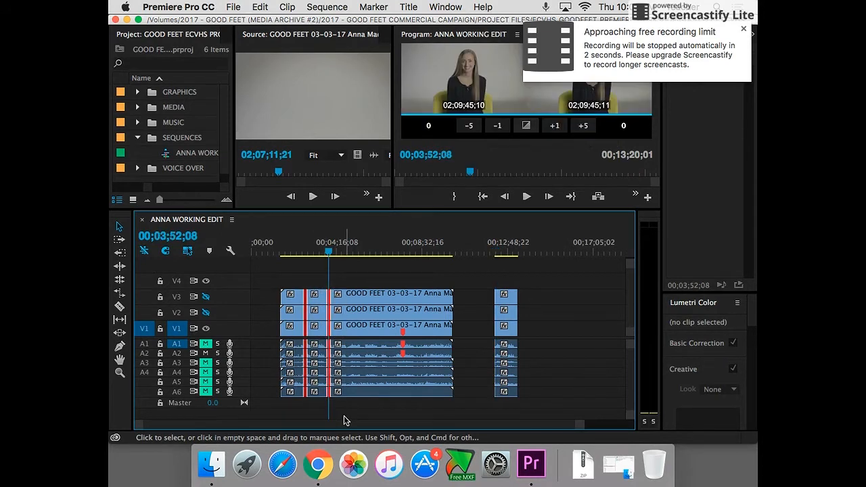
{"action": "key", "text": "Delete"}
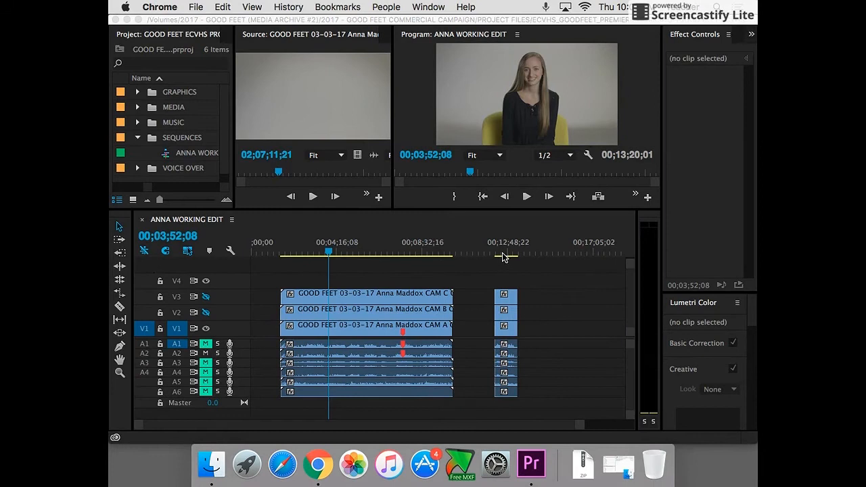
Increase the height of audio track A2 to show the copied segment's waveform, and play the segment from about 00;12;20
{"action": "left_click", "coordinate": [503, 257]}
{"action": "left_click", "coordinate": [508, 253]}
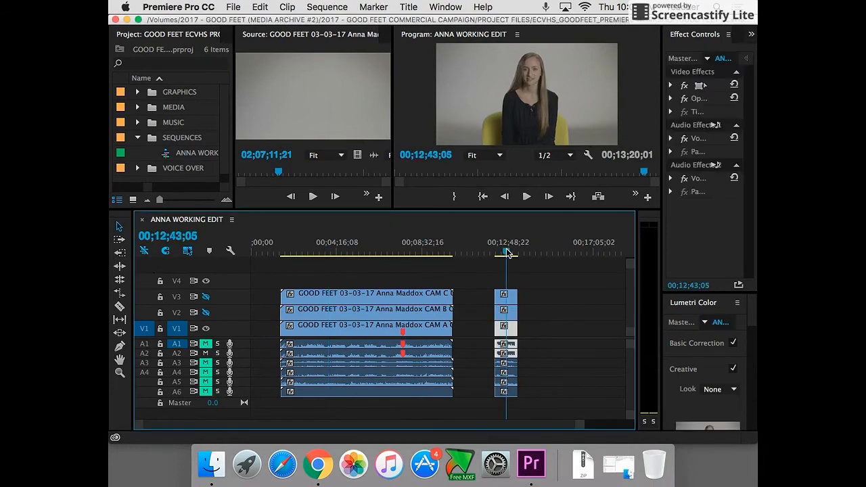
{"action": "key", "text": "="}
{"action": "key", "text": "="}
{"action": "key", "text": "="}
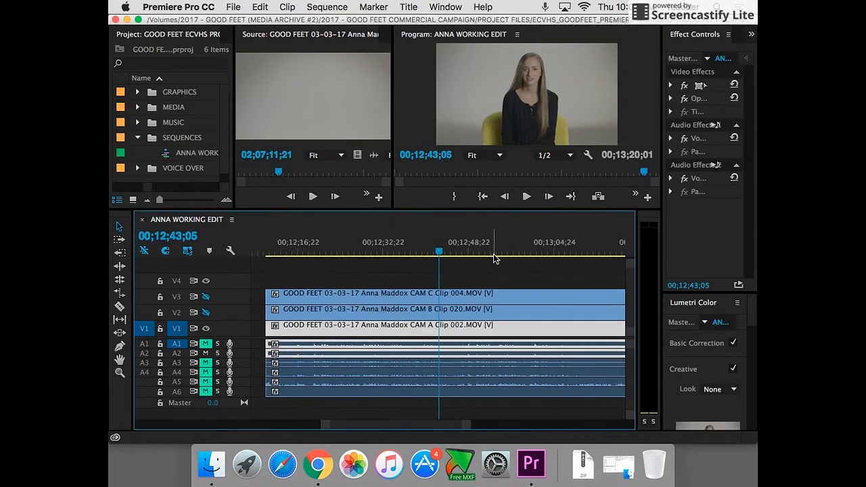
{"action": "left_click", "coordinate": [296, 264]}
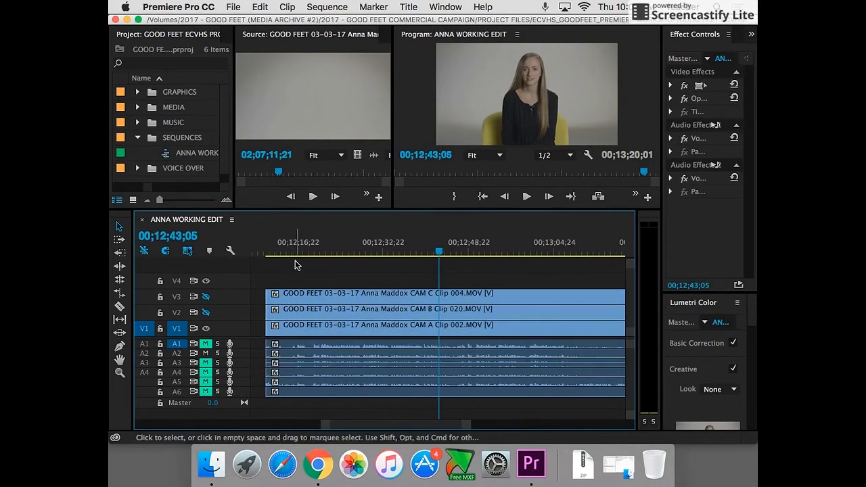
{"action": "double_click", "coordinate": [238, 356]}
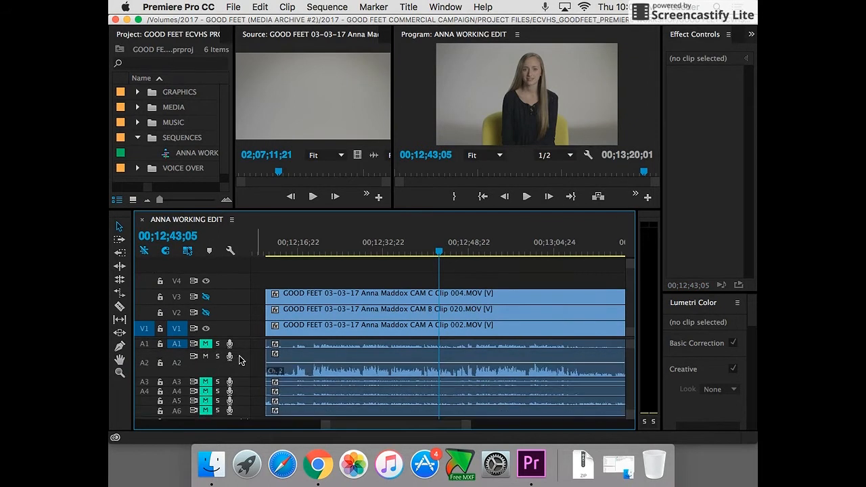
{"action": "double_click", "coordinate": [239, 357]}
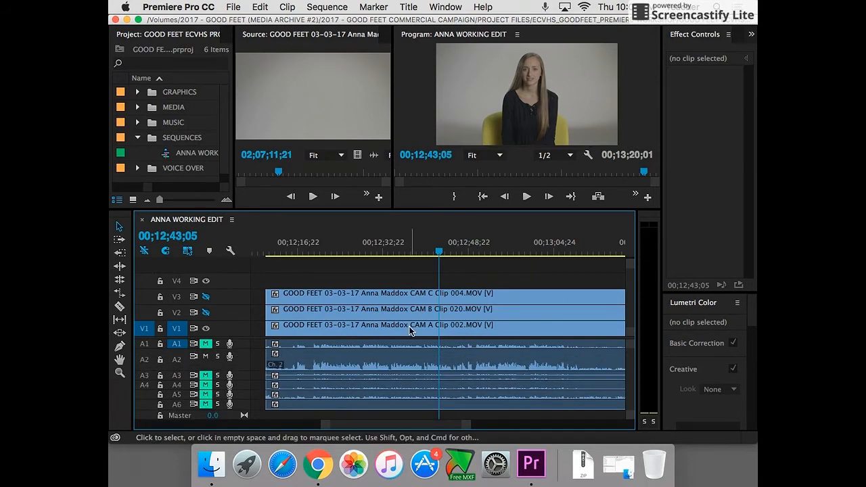
{"action": "left_click", "coordinate": [318, 253]}
{"action": "key", "text": "space"}
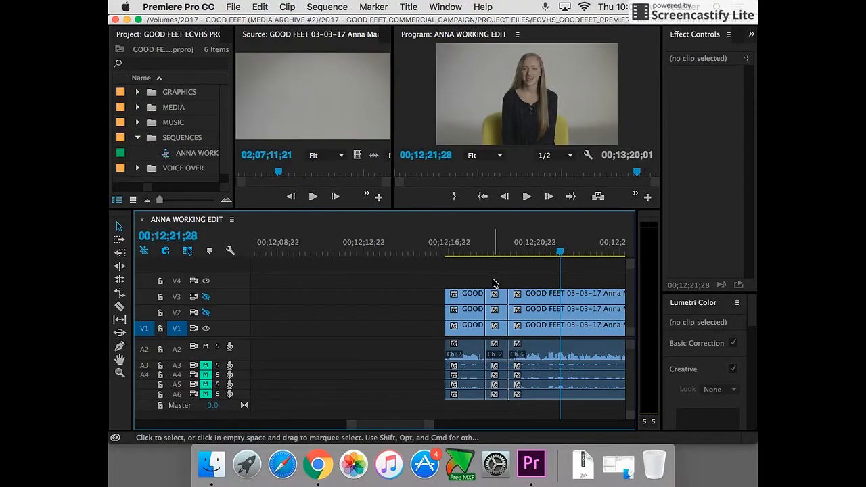
Remove the short piece between the two cuts near 00;12;18 on all tracks, close the gap and save the project
{"action": "left_click_drag", "start_coordinate": [492, 279], "coordinate": [502, 397]}
{"action": "key", "text": "Delete"}
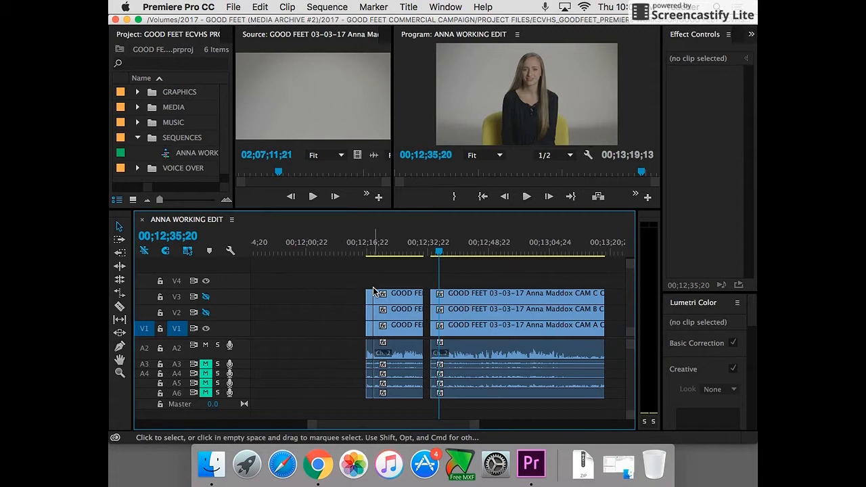
{"action": "key", "text": "cmd+s"}
{"action": "key", "text": "super+s"}
Play back the trimmed copy of the interview from its start at about 00;12;16 to review the edits
{"action": "left_click", "coordinate": [367, 254]}
{"action": "key", "text": "space"}
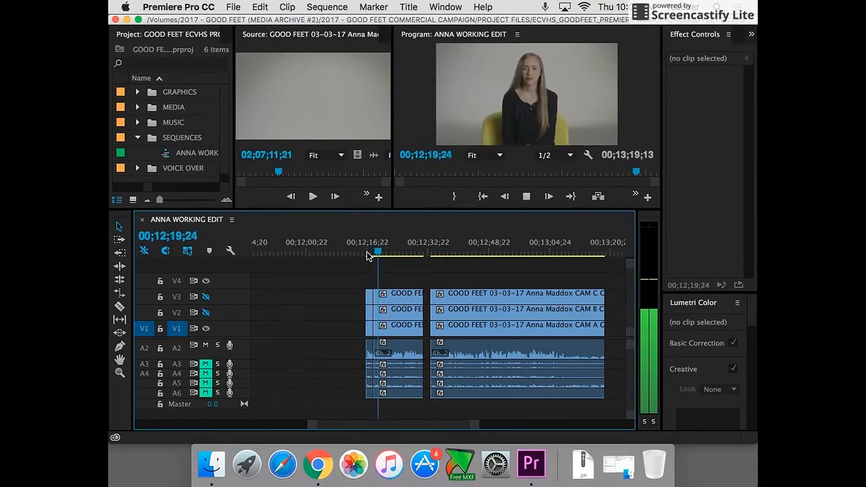
{"action": "key", "text": "="}
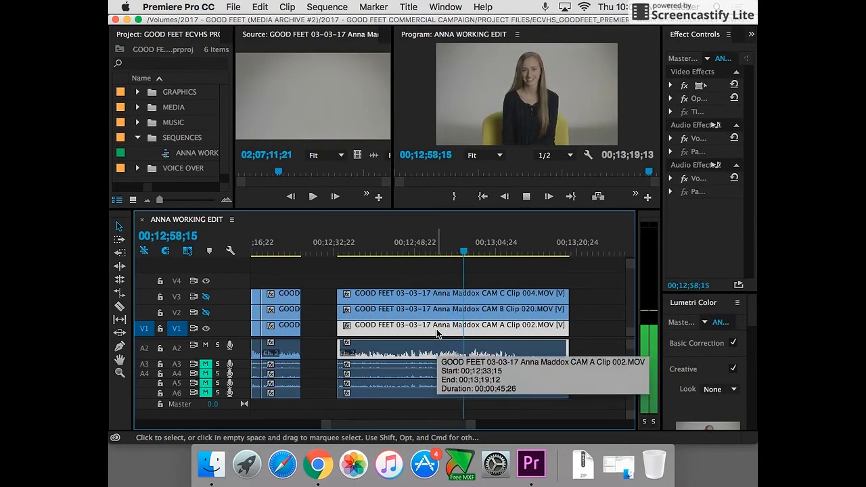
Trim the end of the last segment's clips on all tracks back to about 00;12;55;21, turning snapping off for the fine adjustment
{"action": "key", "text": "space"}
{"action": "left_click_drag", "start_coordinate": [539, 274], "coordinate": [612, 415]}
{"action": "left_click_drag", "start_coordinate": [562, 328], "coordinate": [474, 326]}
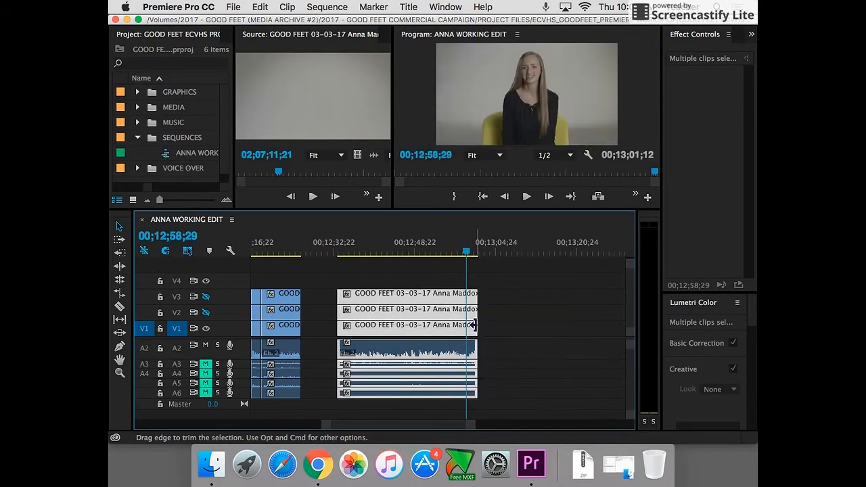
{"action": "key", "text": "equal"}
{"action": "key", "text": "equal"}
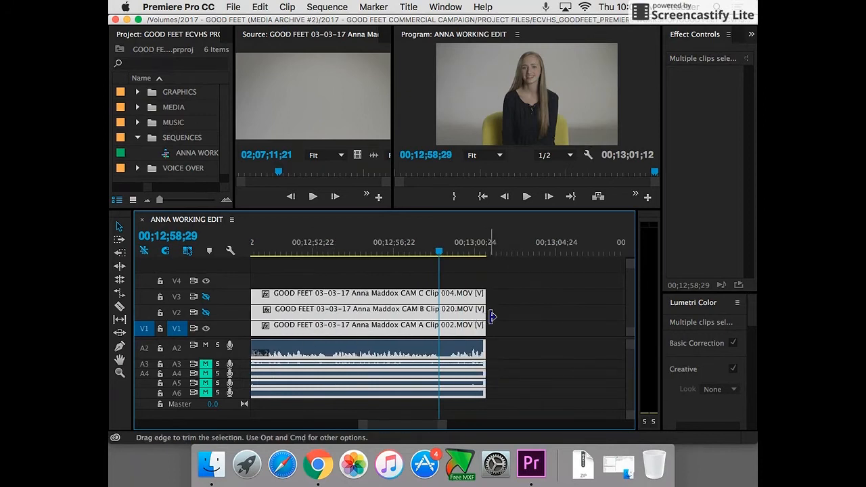
{"action": "left_click_drag", "start_coordinate": [480, 317], "coordinate": [450, 322]}
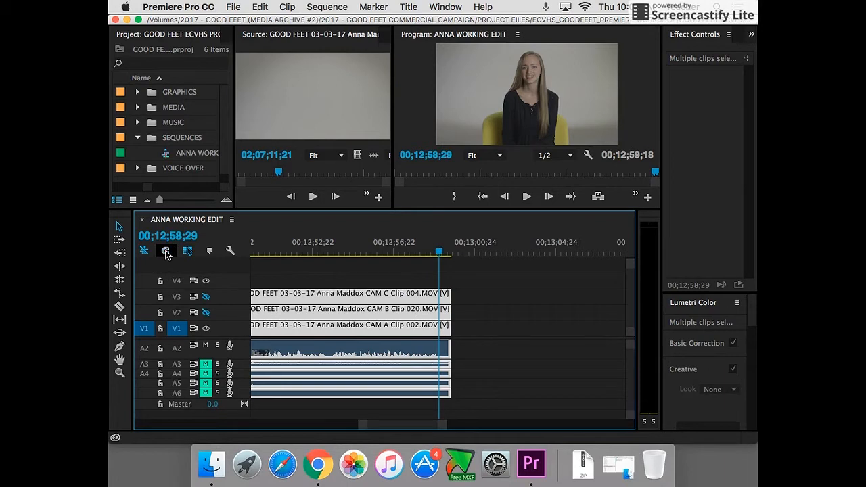
{"action": "left_click_drag", "start_coordinate": [449, 301], "coordinate": [440, 301]}
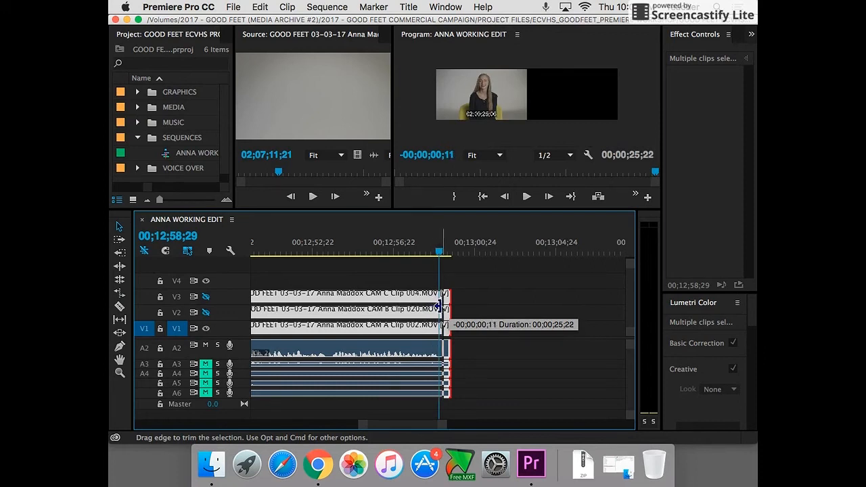
{"action": "left_click_drag", "start_coordinate": [437, 306], "coordinate": [442, 306]}
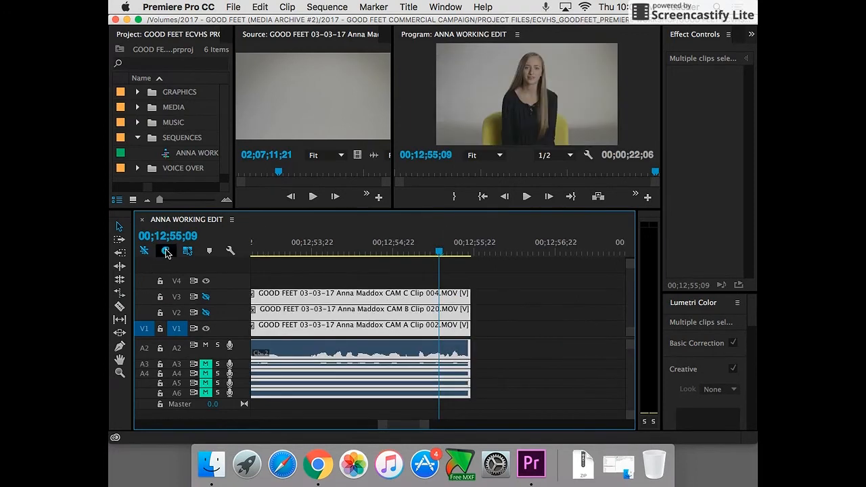
Play from 00;12;29;24 across the cut between the last two segments of the copied interview
{"action": "left_click_drag", "start_coordinate": [427, 425], "coordinate": [517, 425]}
{"action": "left_click", "coordinate": [406, 264]}
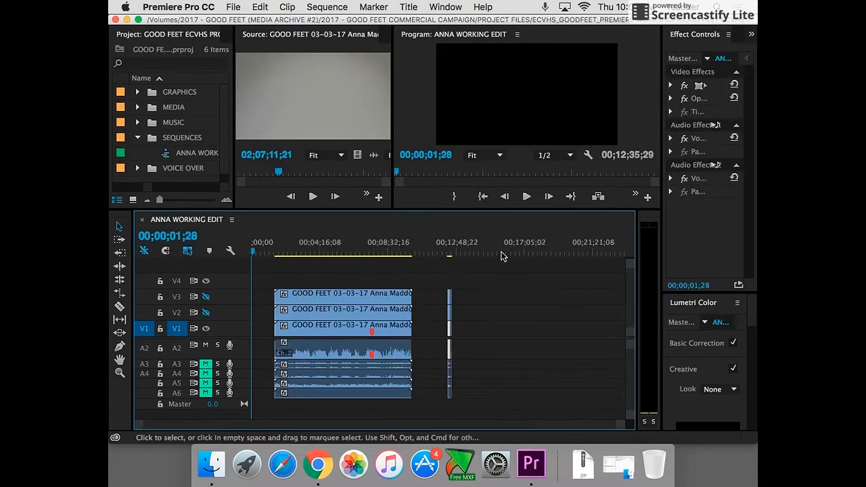
{"action": "left_click", "coordinate": [446, 253]}
{"action": "key", "text": "="}
{"action": "key", "text": "="}
{"action": "key", "text": "="}
{"action": "key", "text": "="}
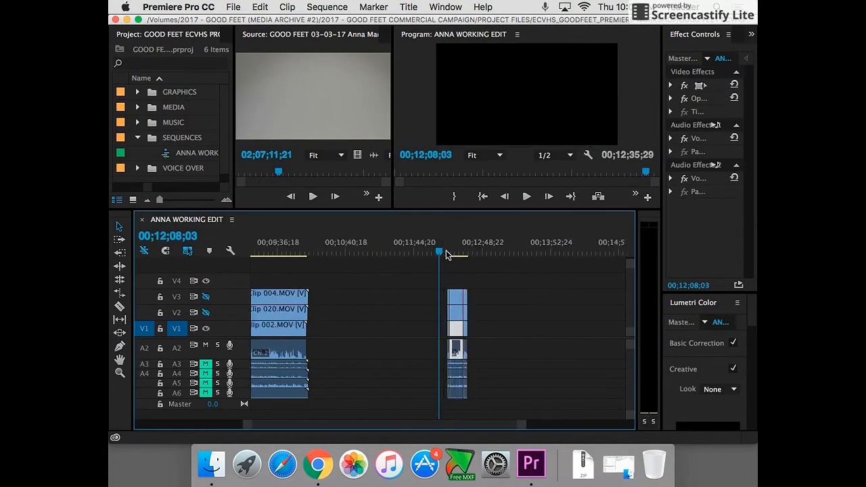
{"action": "left_click", "coordinate": [534, 253]}
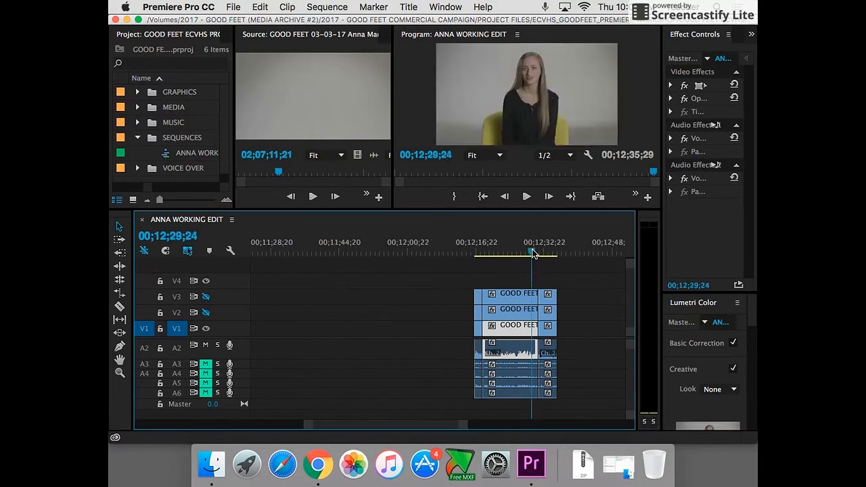
{"action": "key", "text": "="}
{"action": "key", "text": "="}
{"action": "key", "text": "="}
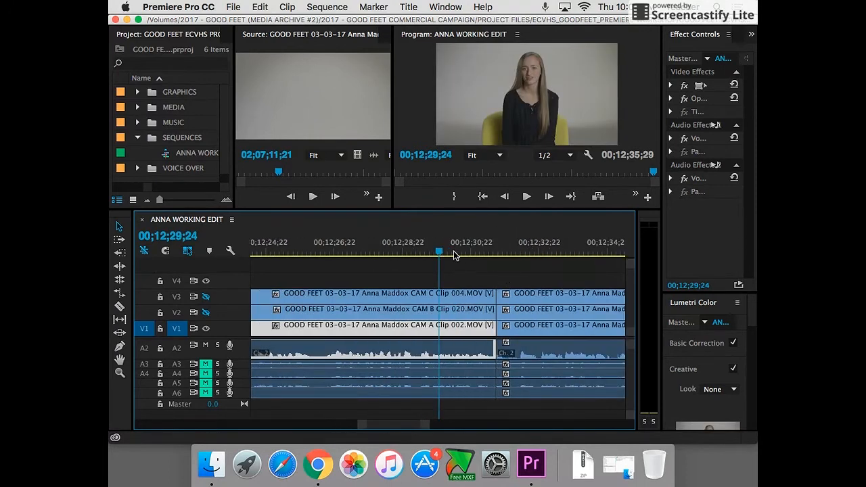
{"action": "key", "text": "space"}
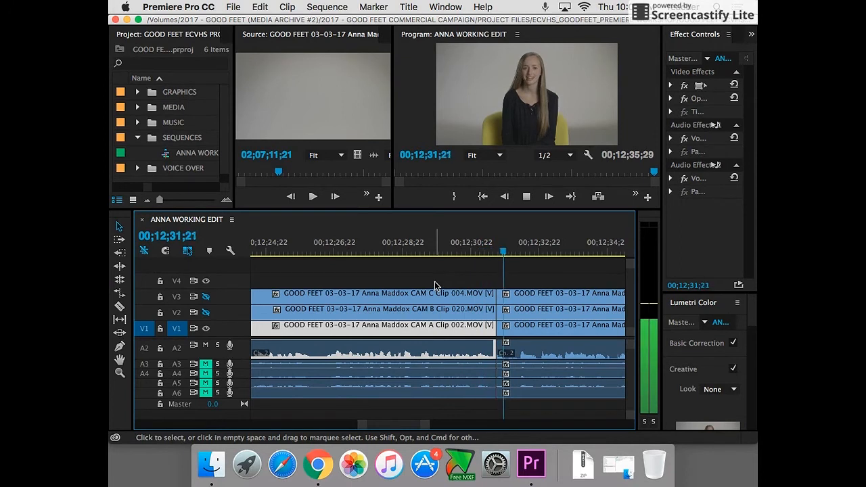
Trim about one second off the segment after the cut near 00;12;31 on all tracks and play it back
{"action": "left_click_drag", "start_coordinate": [501, 278], "coordinate": [522, 329]}
{"action": "mouse_move", "coordinate": [549, 302]}
{"action": "left_mouse_down"}
{"action": "mouse_move", "coordinate": [528, 299]}
{"action": "mouse_move", "coordinate": [550, 301]}
{"action": "left_mouse_up"}
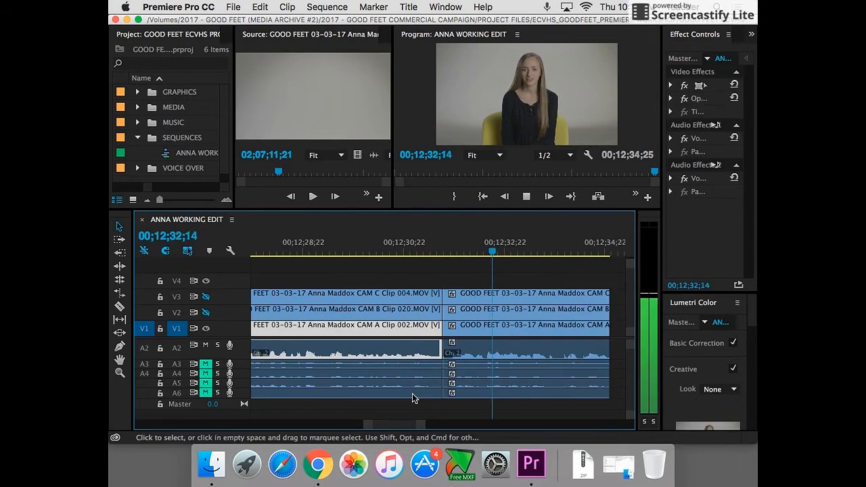
{"action": "key", "text": "space"}
Play back the edited copy from its start at about 00;12;16 and return to its first segment
{"action": "left_click_drag", "start_coordinate": [422, 430], "coordinate": [459, 421]}
{"action": "left_click", "coordinate": [325, 254]}
{"action": "key", "text": "space"}
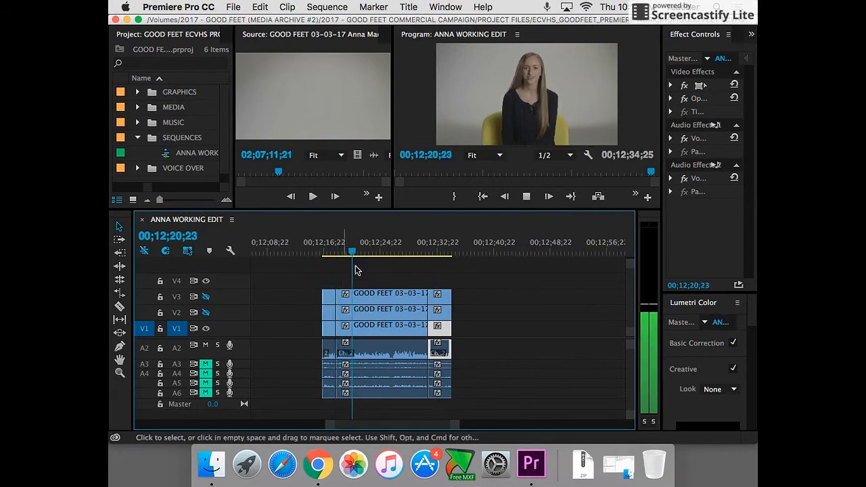
{"action": "left_click", "coordinate": [327, 254]}
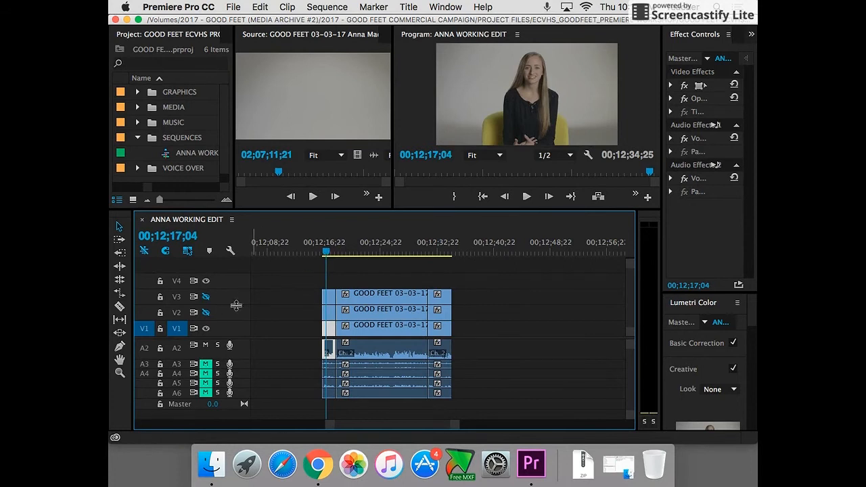
Make tracks V2 and V3 visible and scrub through the copied segments to view the camera C angle
{"action": "left_click_drag", "start_coordinate": [327, 255], "coordinate": [437, 255]}
{"action": "left_click", "coordinate": [206, 296]}
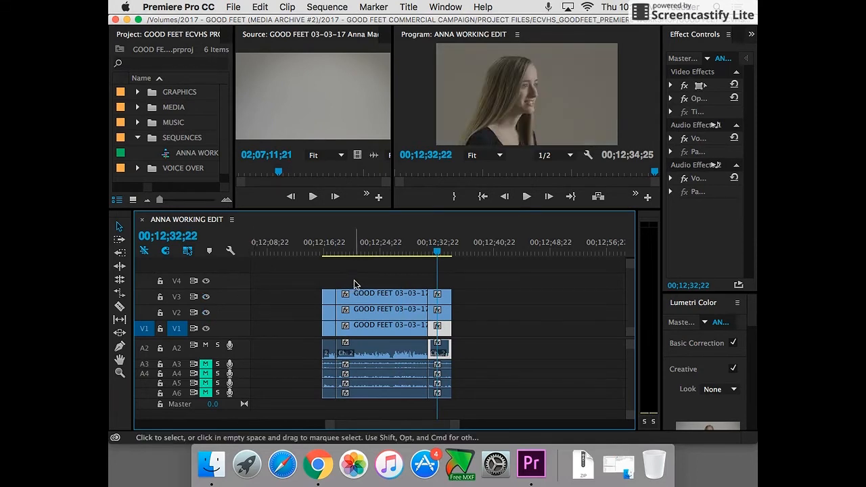
{"action": "left_click", "coordinate": [329, 255]}
{"action": "left_click_drag", "start_coordinate": [329, 254], "coordinate": [343, 254]}
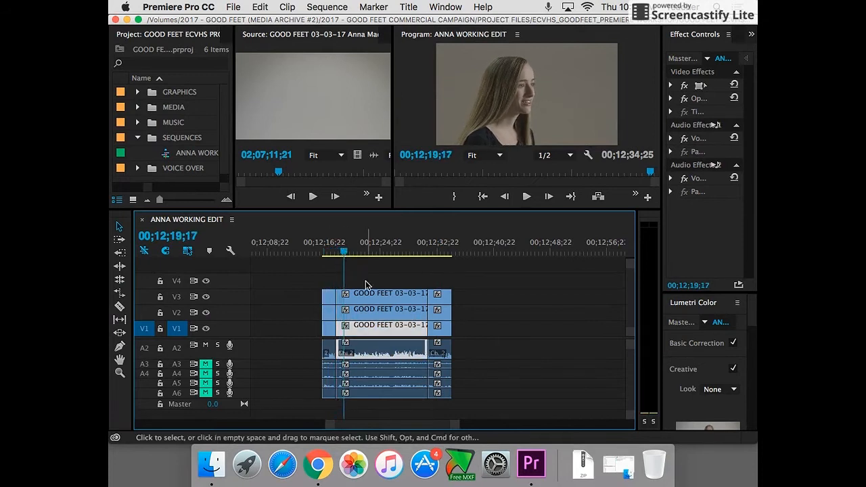
{"action": "left_click", "coordinate": [325, 254]}
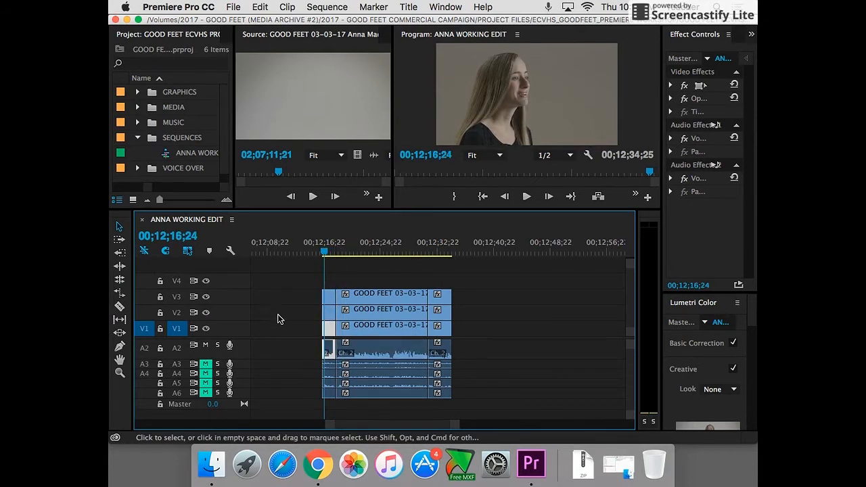
Turn off linked selection, move the first segment's camera B and C clips up to V4 and V5, and hide V5
{"action": "left_click_drag", "start_coordinate": [318, 306], "coordinate": [334, 319]}
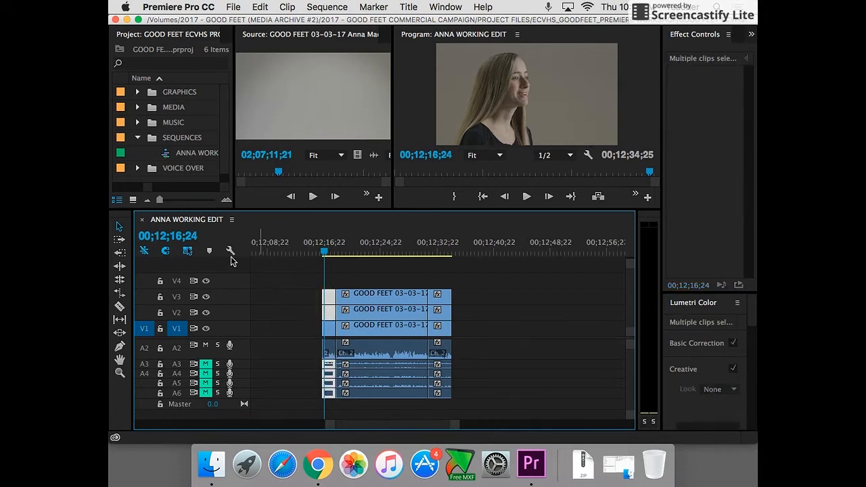
{"action": "left_click", "coordinate": [295, 285]}
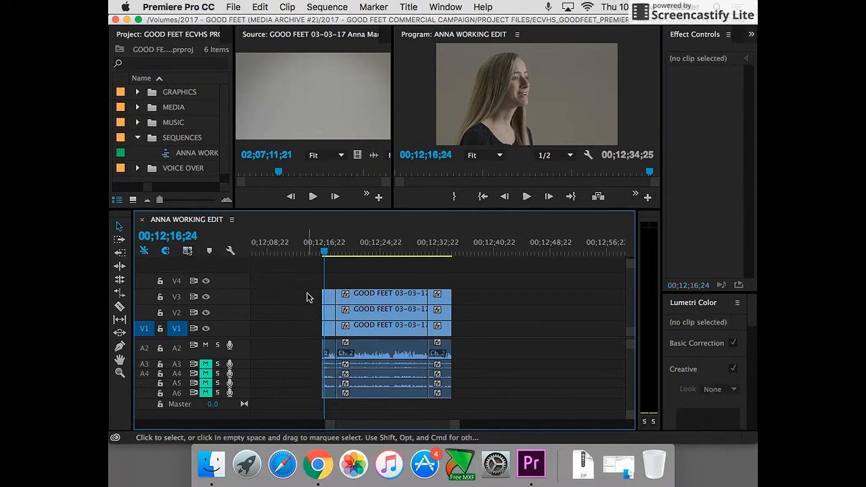
{"action": "left_click_drag", "start_coordinate": [329, 315], "coordinate": [330, 270]}
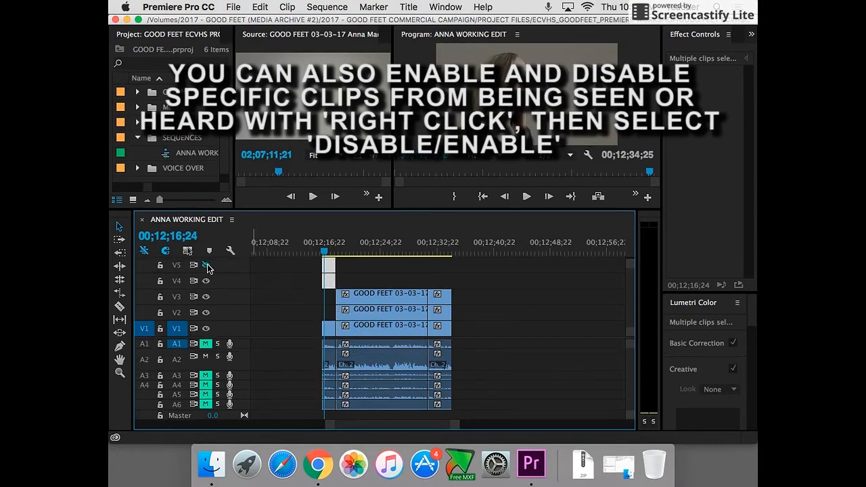
Enlarge the Program monitor by resizing the surrounding panels in height and width
{"action": "left_click_drag", "start_coordinate": [245, 210], "coordinate": [245, 280]}
{"action": "left_click_drag", "start_coordinate": [662, 173], "coordinate": [727, 174]}
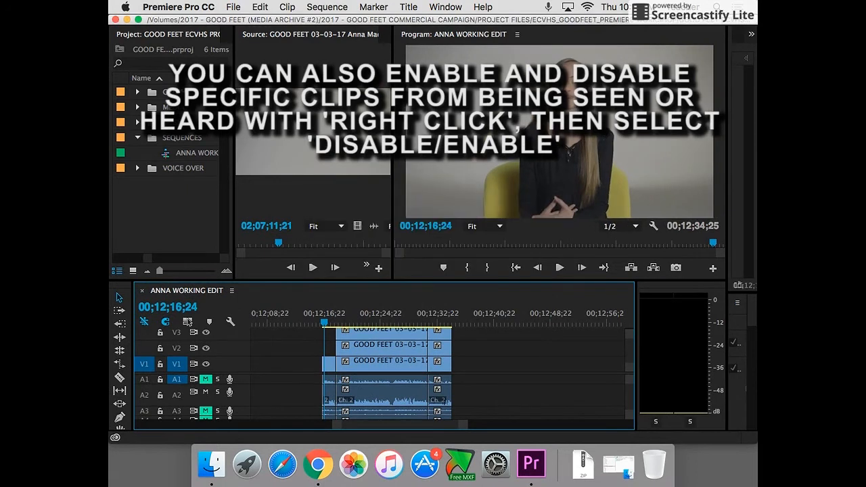
{"action": "left_click_drag", "start_coordinate": [393, 173], "coordinate": [377, 174]}
Play the edited copy from its first segment to review the switch from camera A to camera C
{"action": "left_click_drag", "start_coordinate": [321, 319], "coordinate": [319, 322]}
{"action": "key", "text": "space"}
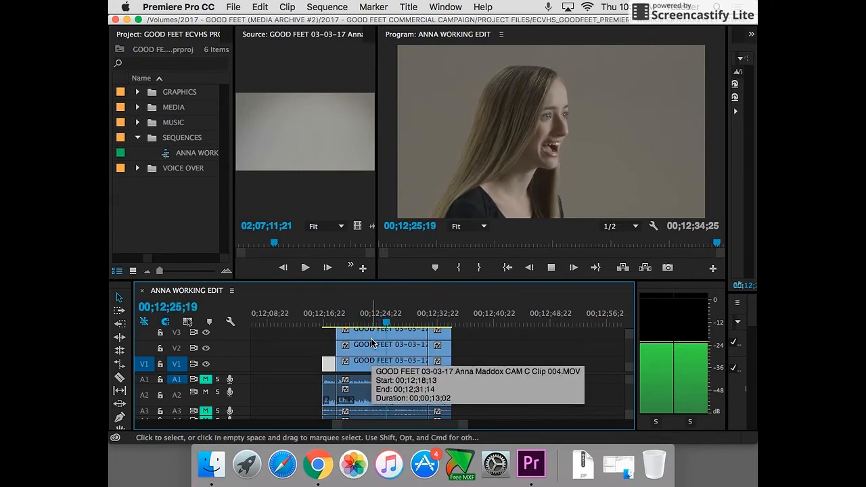
{"action": "key", "text": "space"}
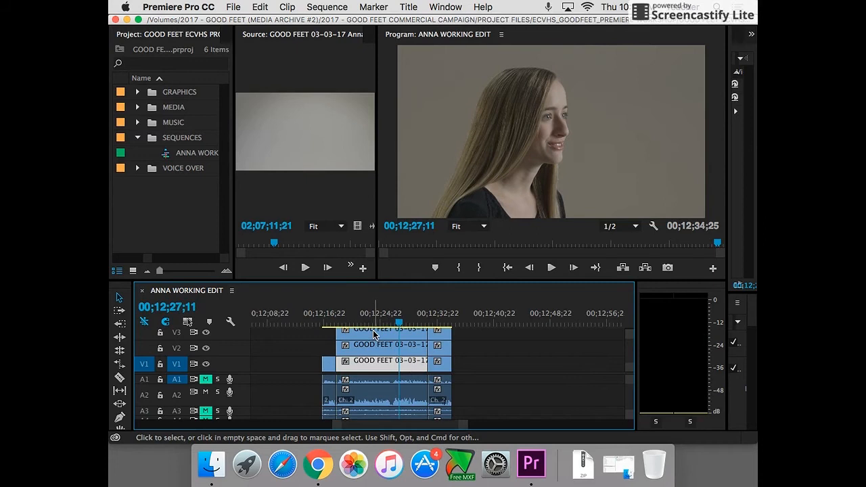
{"action": "left_click_drag", "start_coordinate": [399, 323], "coordinate": [322, 325]}
{"action": "key", "text": "space"}
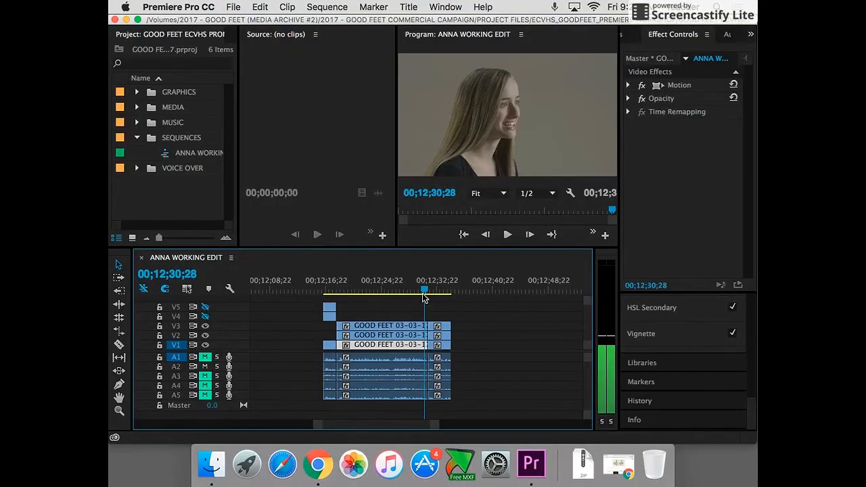
Compare cameras C and B in the middle segment from 00;12;19;00 by switching V3's visibility off and on
{"action": "left_click_drag", "start_coordinate": [422, 293], "coordinate": [341, 294]}
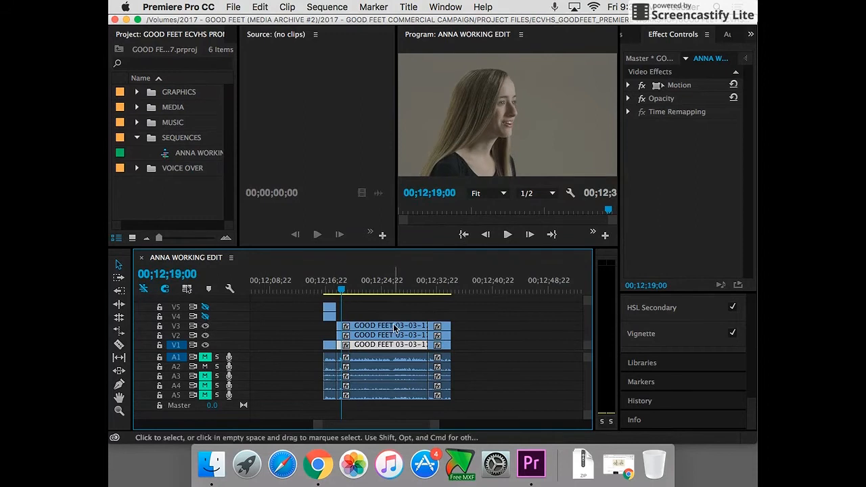
{"action": "left_click", "coordinate": [205, 326]}
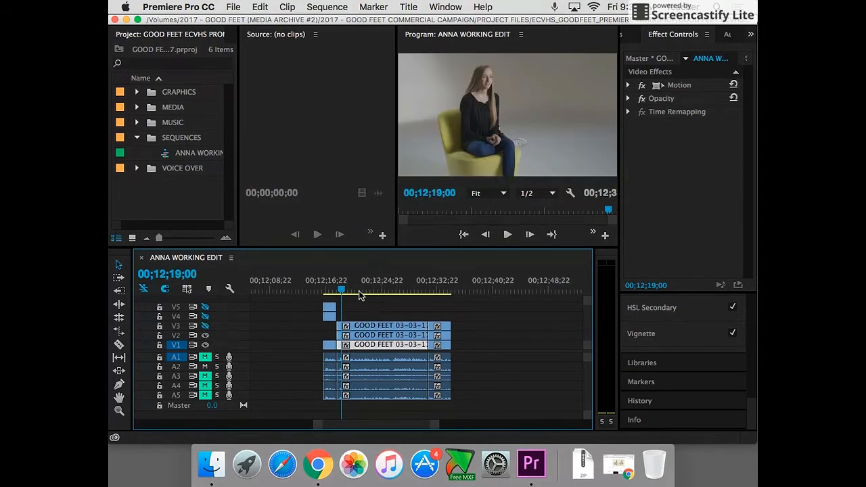
{"action": "left_click", "coordinate": [205, 326]}
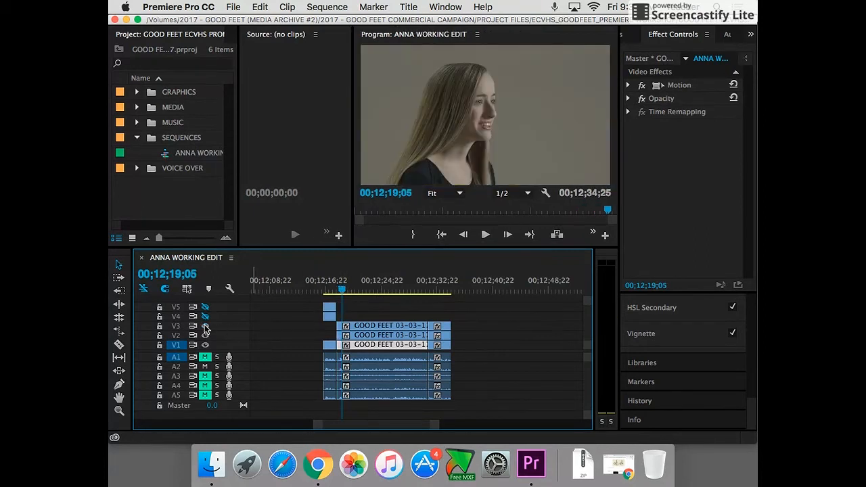
{"action": "left_click", "coordinate": [345, 291]}
{"action": "left_click_drag", "start_coordinate": [343, 291], "coordinate": [353, 291]}
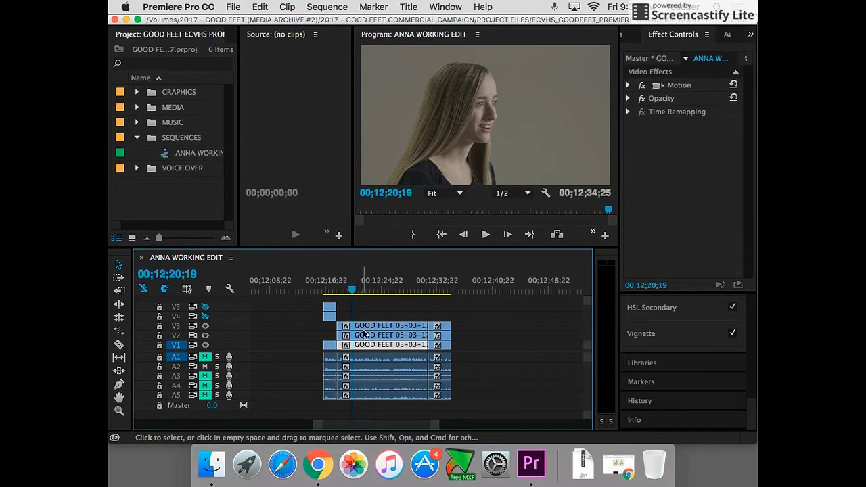
Move the middle segment's camera C clip from V3 up to hidden track V5 so camera B shows, leaving V3 visible
{"action": "left_click", "coordinate": [205, 326]}
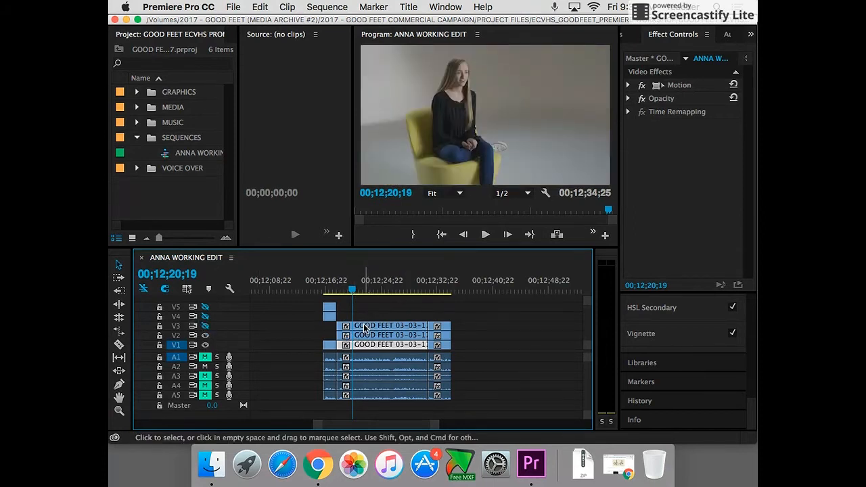
{"action": "key", "text": "space"}
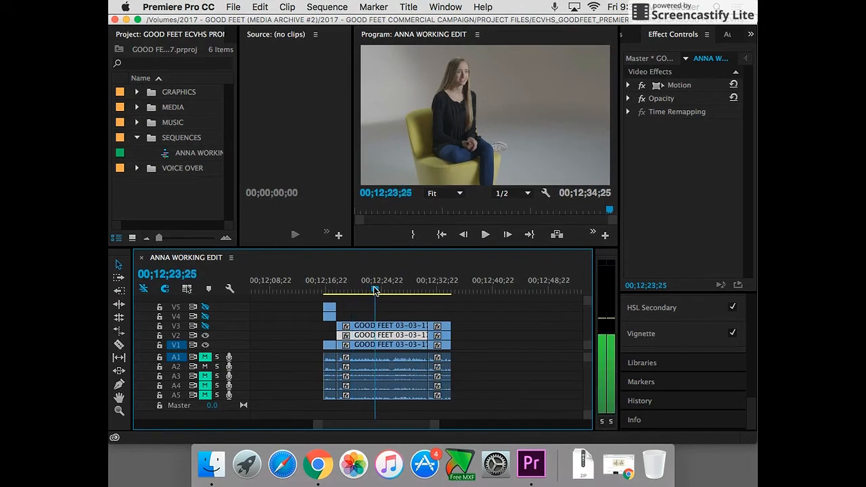
{"action": "left_click_drag", "start_coordinate": [367, 328], "coordinate": [346, 292]}
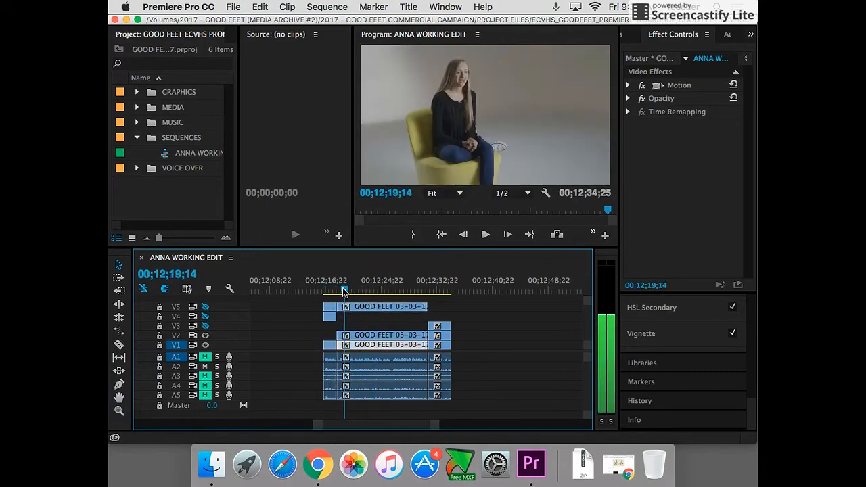
{"action": "left_click", "coordinate": [205, 326]}
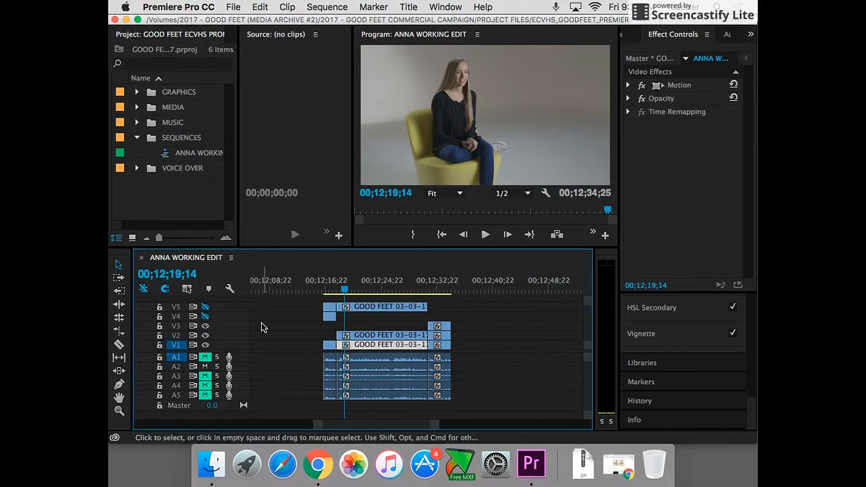
Play the edit from the first segment into the middle segment to review the switch to camera B
{"action": "left_click_drag", "start_coordinate": [344, 290], "coordinate": [330, 295]}
{"action": "key", "text": "space"}
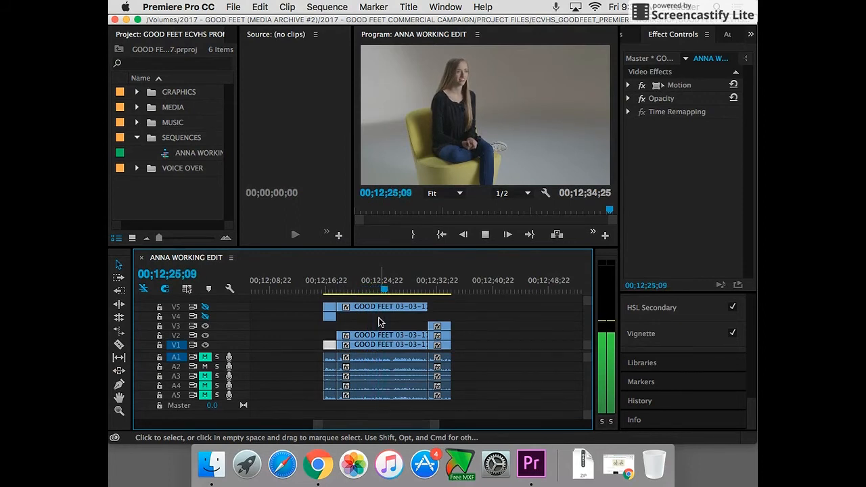
{"action": "key", "text": "space"}
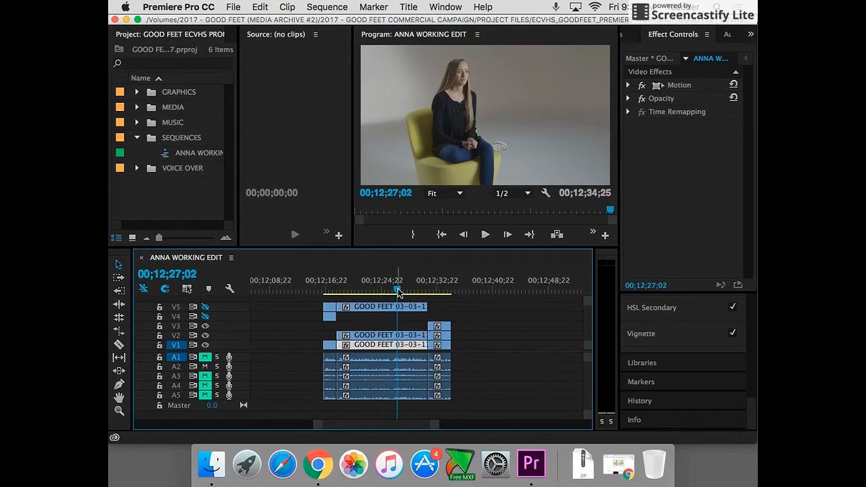
Split the middle segment's camera B clip on V2 at 00;12;23;25 and move its second part up to hidden track V4
{"action": "left_click_drag", "start_coordinate": [395, 292], "coordinate": [375, 293]}
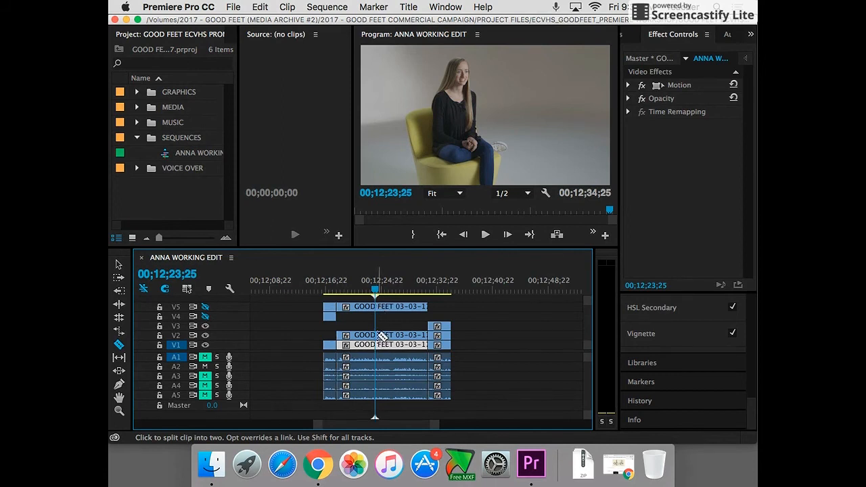
{"action": "key", "text": "="}
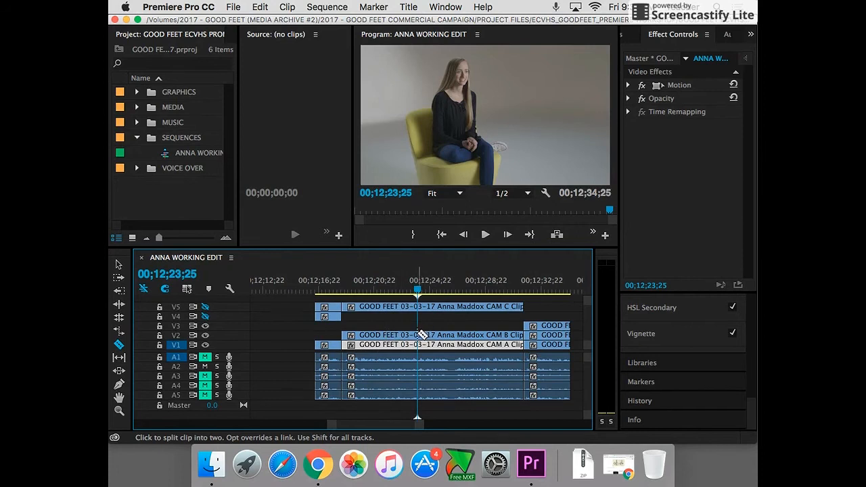
{"action": "key", "text": "v"}
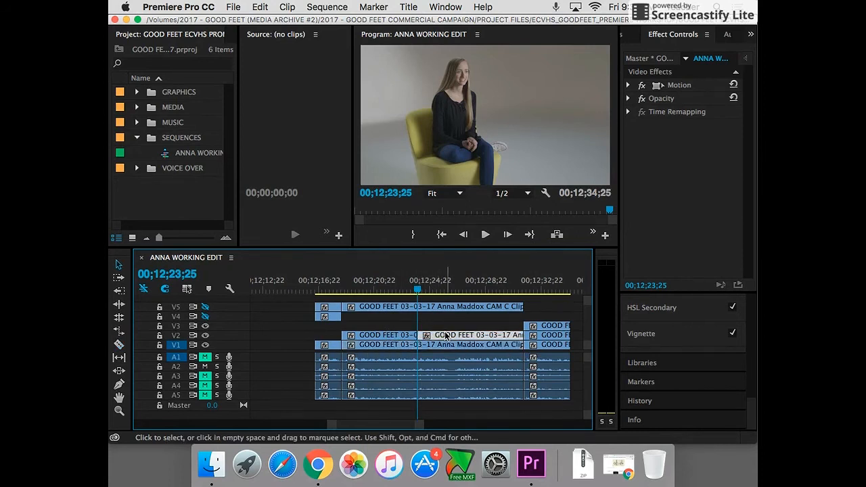
{"action": "left_click_drag", "start_coordinate": [446, 337], "coordinate": [446, 320]}
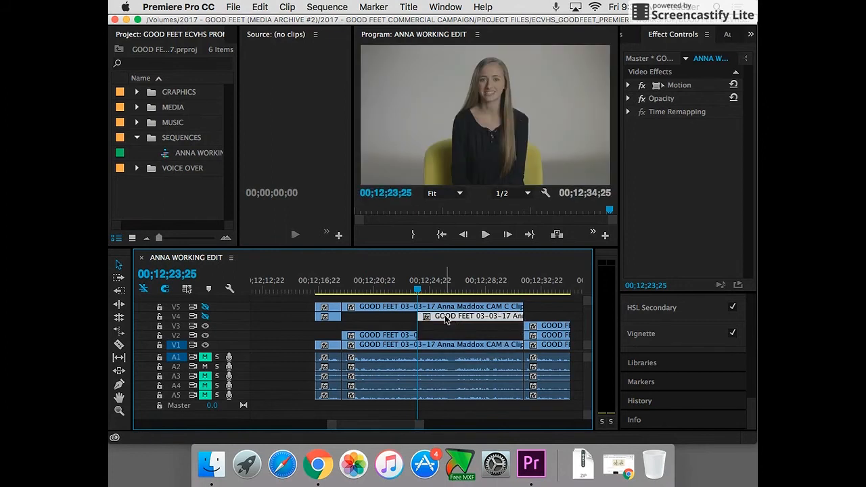
Move the middle segment's camera C clip from V5 down to V3 and split it at the camera B cut point
{"action": "left_click_drag", "start_coordinate": [420, 289], "coordinate": [453, 287]}
{"action": "left_click_drag", "start_coordinate": [402, 308], "coordinate": [404, 329]}
{"action": "left_click_drag", "start_coordinate": [452, 290], "coordinate": [433, 291]}
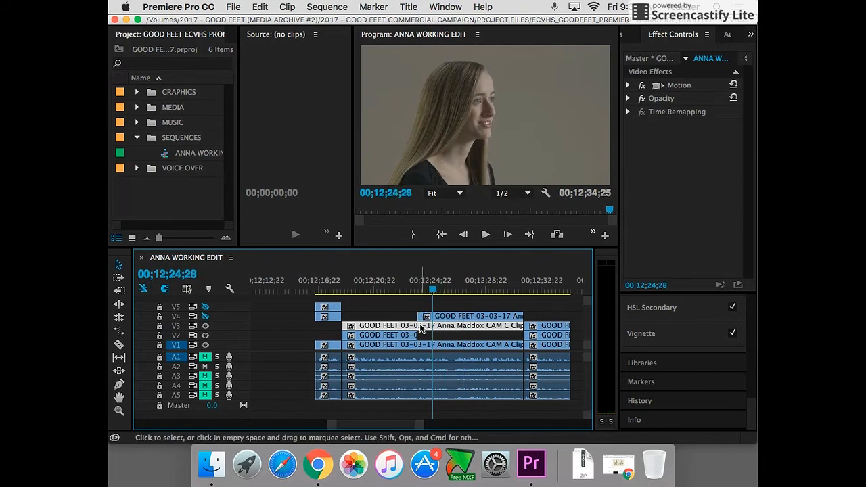
{"action": "key", "text": "c"}
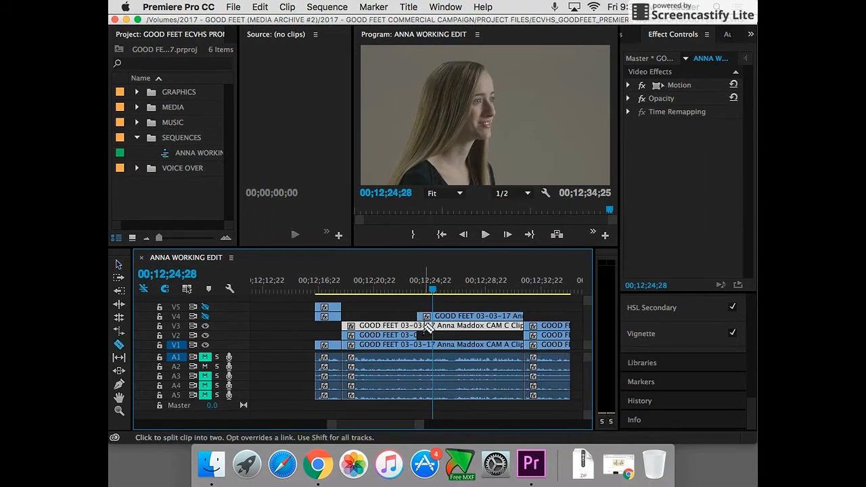
{"action": "left_click", "coordinate": [419, 326]}
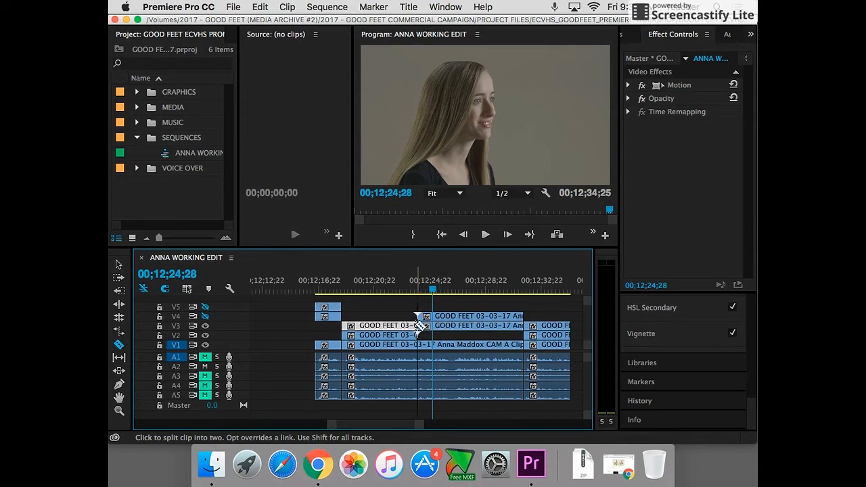
Move the second camera B part from V4 up to V5 and the second camera C part from V3 down to V2
{"action": "key", "text": "v"}
{"action": "left_click_drag", "start_coordinate": [439, 317], "coordinate": [439, 308]}
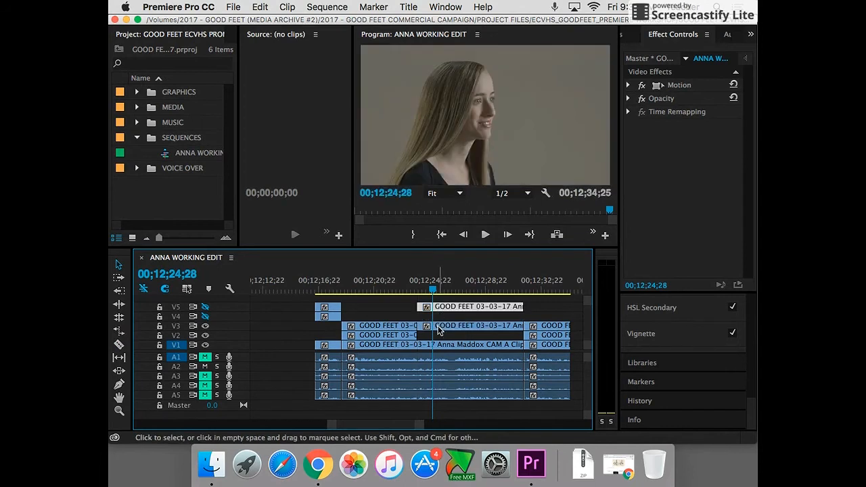
{"action": "left_click_drag", "start_coordinate": [456, 327], "coordinate": [447, 337]}
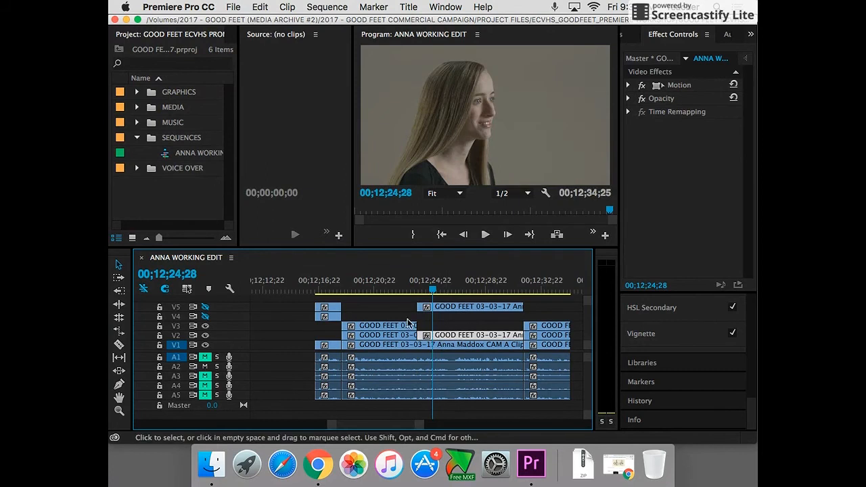
Move the first camera C part from V3 up to hidden track V5 and play the edit from the first segment
{"action": "left_click", "coordinate": [370, 290]}
{"action": "left_click_drag", "start_coordinate": [394, 324], "coordinate": [321, 290]}
{"action": "key", "text": "space"}
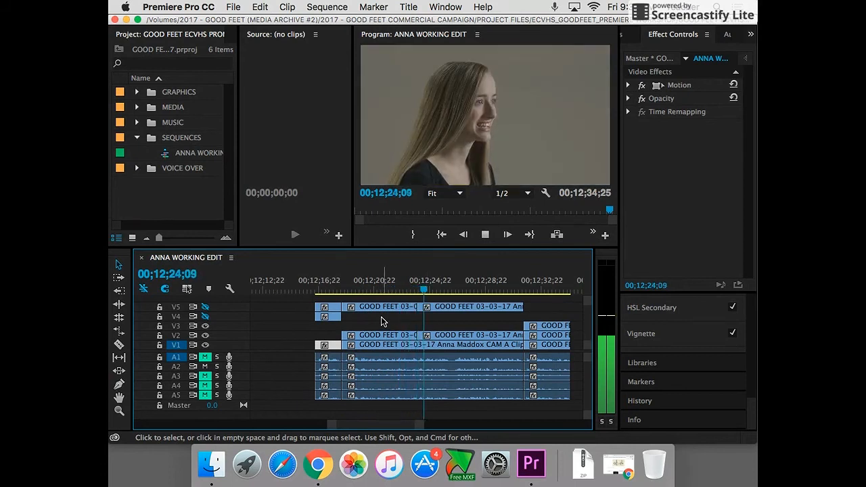
{"action": "left_click", "coordinate": [494, 319]}
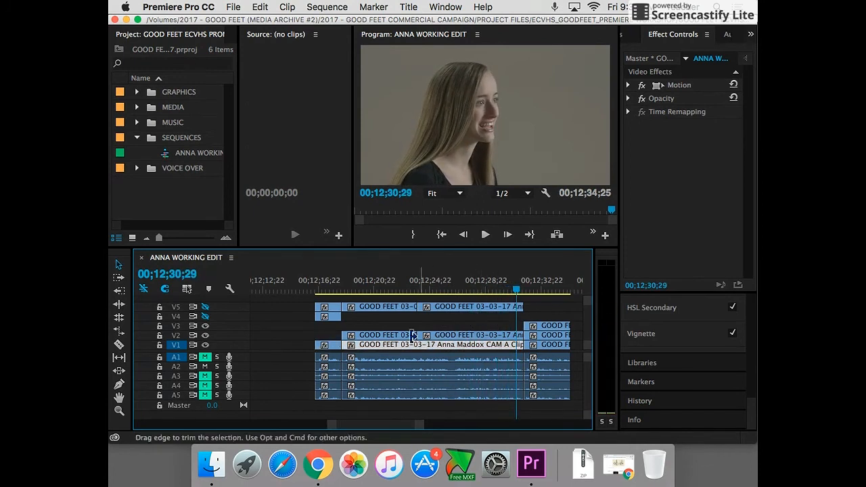
Split the camera C clip on V2 at 00;12;28;05 and move its last part up to hidden track V4 so camera A shows
{"action": "left_click", "coordinate": [330, 291]}
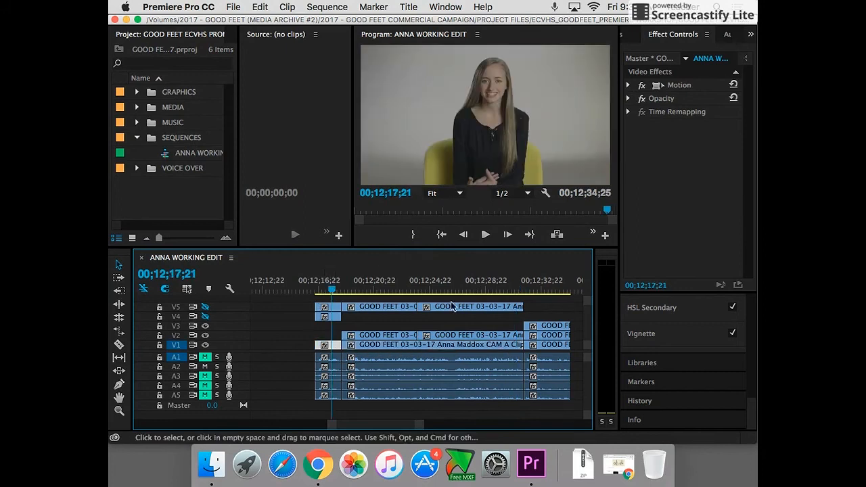
{"action": "left_click", "coordinate": [479, 335]}
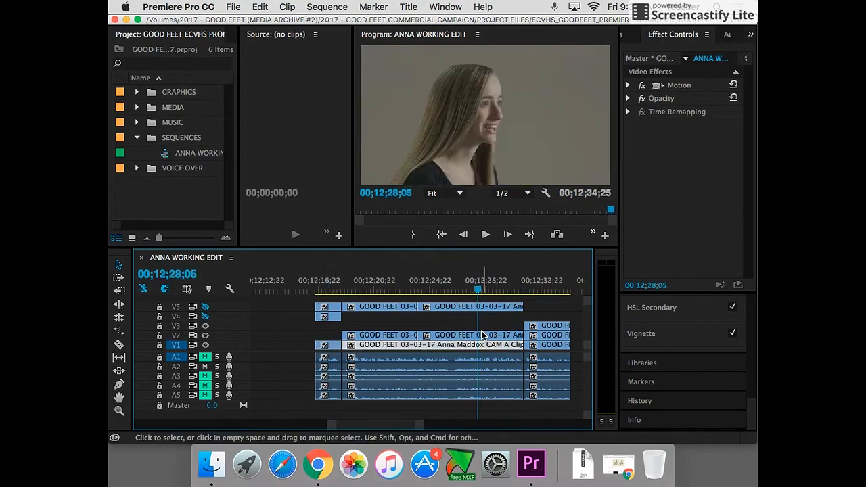
{"action": "key", "text": "c"}
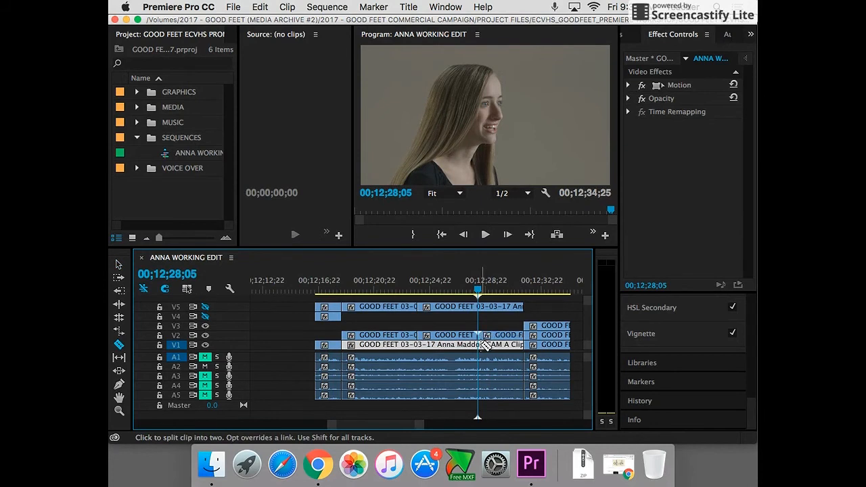
{"action": "key", "text": "v"}
{"action": "left_click_drag", "start_coordinate": [490, 335], "coordinate": [317, 290]}
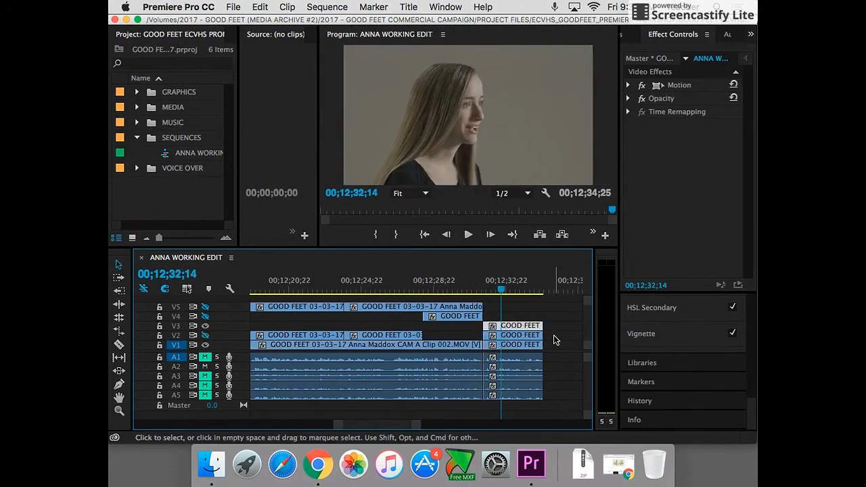
Move the last segment's camera C and B clips from V3 and V2 up to hidden tracks V5 and V4 so camera A shows
{"action": "left_click_drag", "start_coordinate": [554, 336], "coordinate": [508, 347]}
{"action": "left_click", "coordinate": [504, 328]}
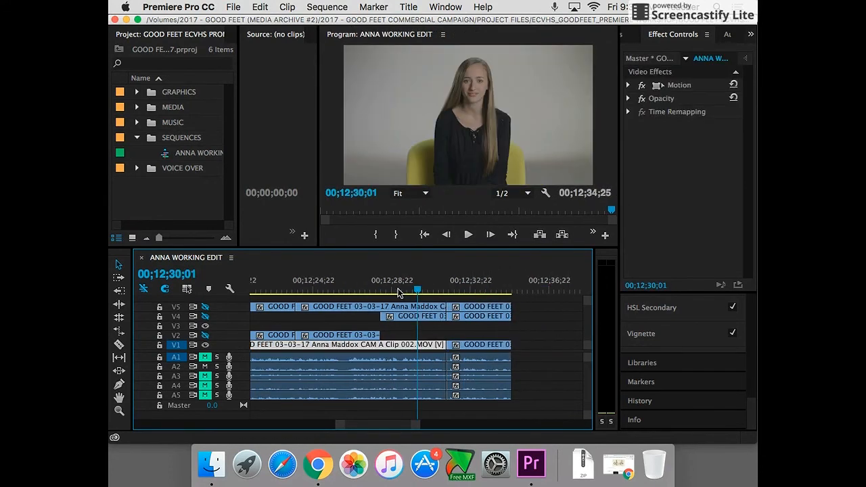
Examine the chosen camera clip of each segment on V1 and V2 in order, from the first segment to the final camera A part
{"action": "left_click_drag", "start_coordinate": [415, 425], "coordinate": [447, 424]}
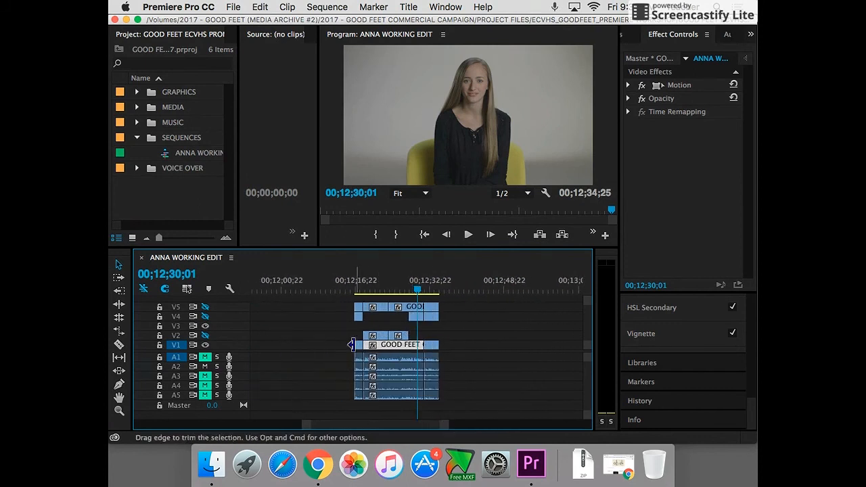
{"action": "left_click", "coordinate": [385, 290]}
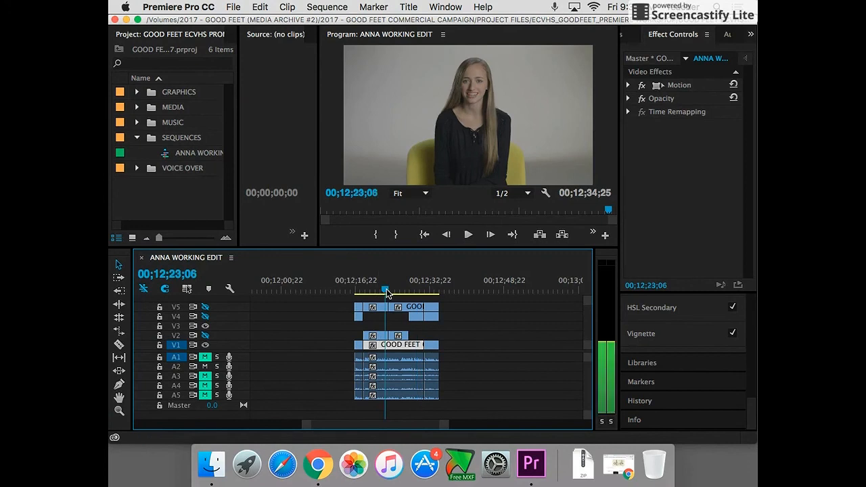
{"action": "key", "text": "equal"}
{"action": "key", "text": "equal"}
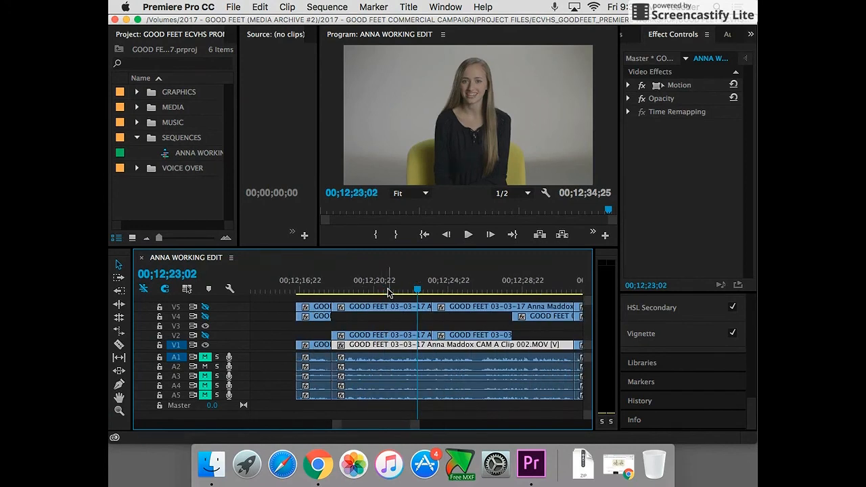
{"action": "left_click", "coordinate": [314, 345]}
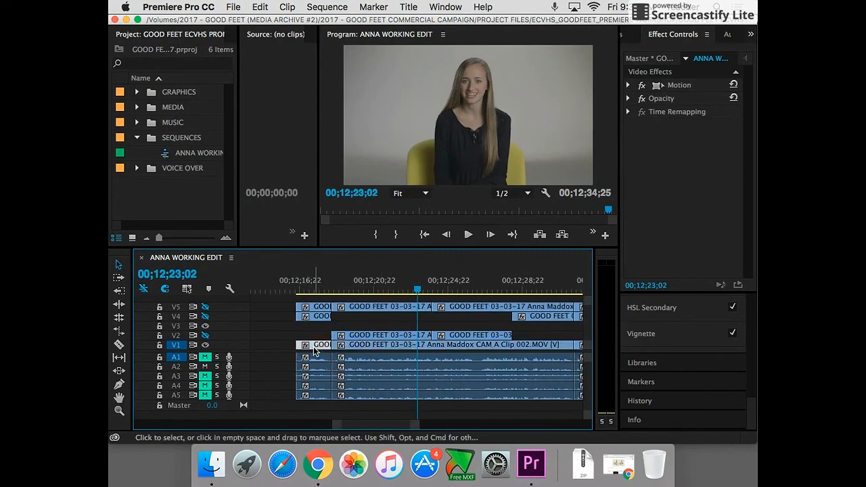
{"action": "left_click", "coordinate": [370, 337]}
{"action": "left_click", "coordinate": [482, 337]}
{"action": "left_click", "coordinate": [534, 282]}
{"action": "left_click", "coordinate": [544, 346]}
Trim the start of the middle camera A clip on V1 to the last cut point and move the two V2 clips down to V1
{"action": "left_click_drag", "start_coordinate": [335, 348], "coordinate": [513, 347]}
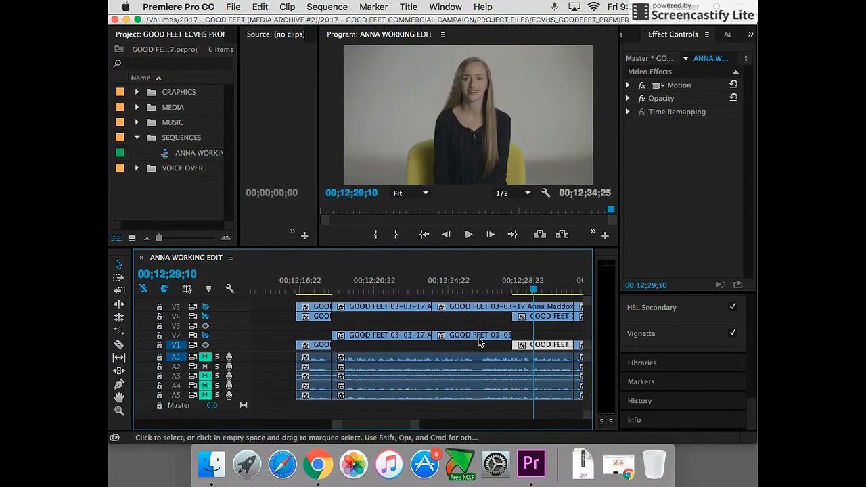
{"action": "left_click_drag", "start_coordinate": [415, 322], "coordinate": [475, 347]}
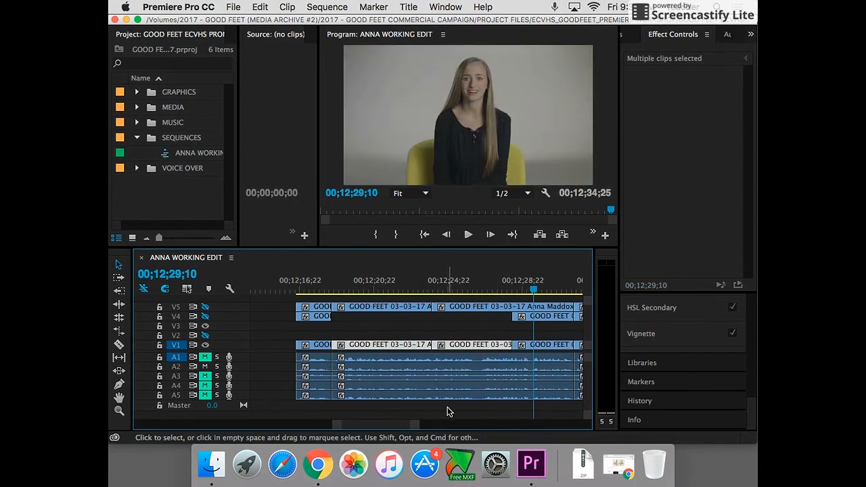
Compare the unused angles on V4 and V5 with the assembled clips on V1 and the audio on A2
{"action": "left_click_drag", "start_coordinate": [416, 427], "coordinate": [424, 427]}
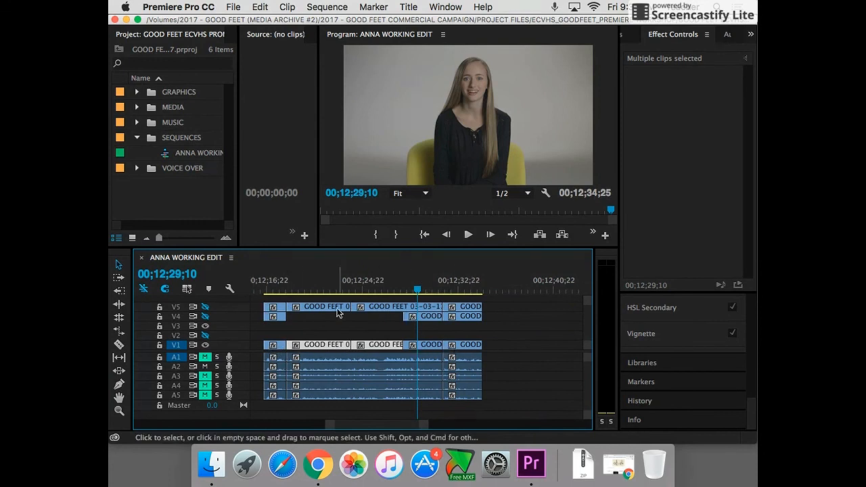
{"action": "left_click_drag", "start_coordinate": [497, 304], "coordinate": [272, 320]}
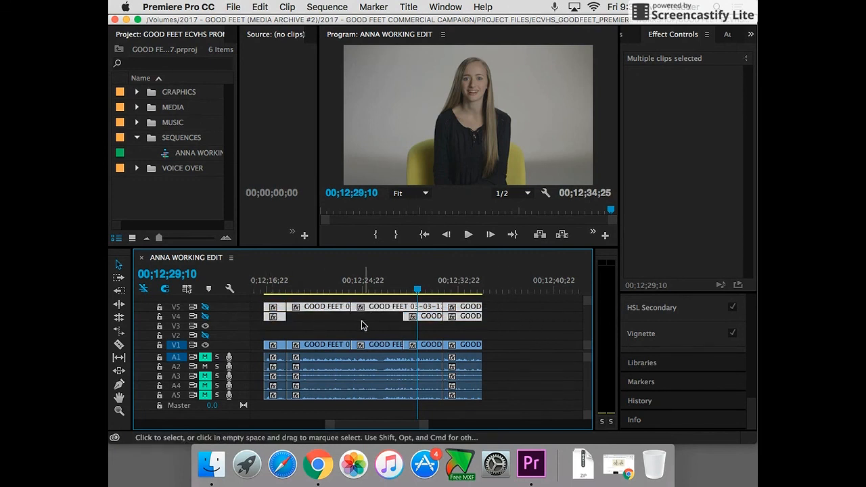
{"action": "left_click_drag", "start_coordinate": [268, 336], "coordinate": [533, 343]}
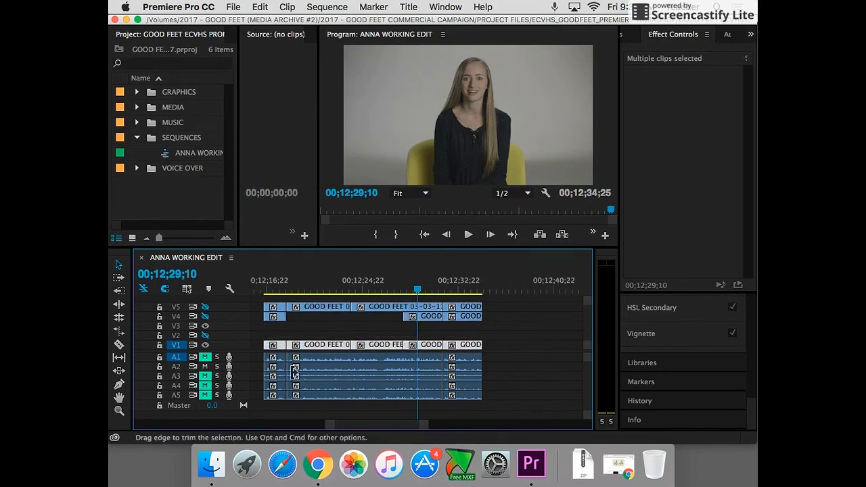
{"action": "left_click", "coordinate": [475, 368]}
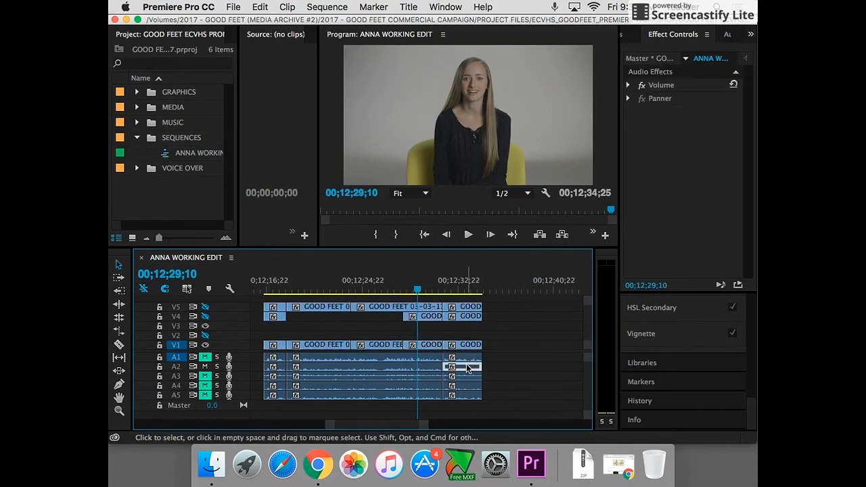
{"action": "left_click", "coordinate": [377, 346]}
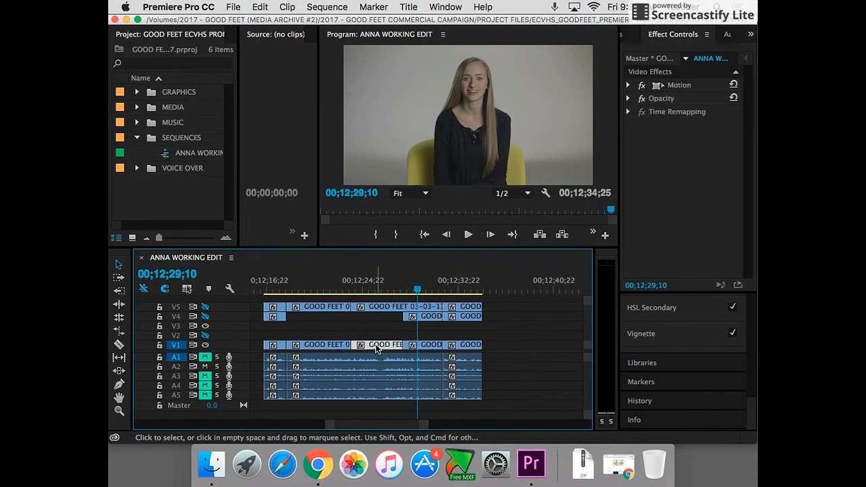
{"action": "left_click", "coordinate": [374, 310]}
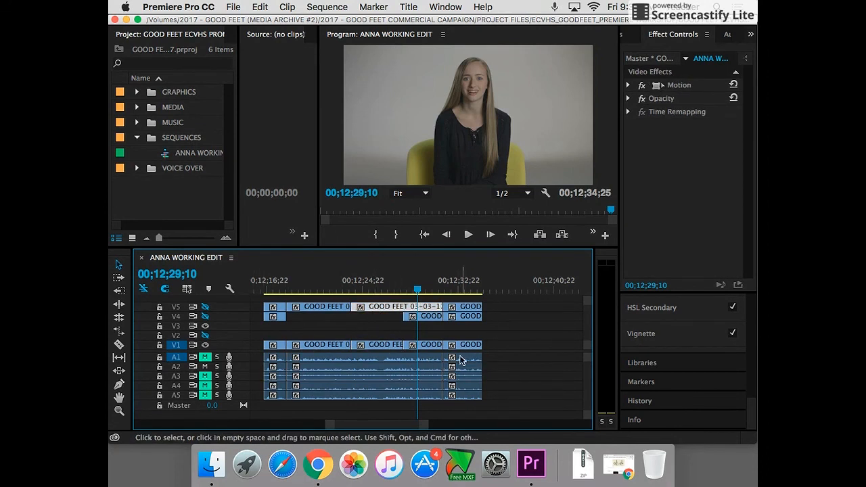
Delete the audio clips on A3 to A5 and A1, and move the A2 audio up to A1
{"action": "left_click_drag", "start_coordinate": [505, 374], "coordinate": [267, 402]}
{"action": "key", "text": "Delete"}
{"action": "left_click_drag", "start_coordinate": [473, 355], "coordinate": [257, 369]}
{"action": "key", "text": "Delete"}
{"action": "left_click_drag", "start_coordinate": [381, 365], "coordinate": [383, 356]}
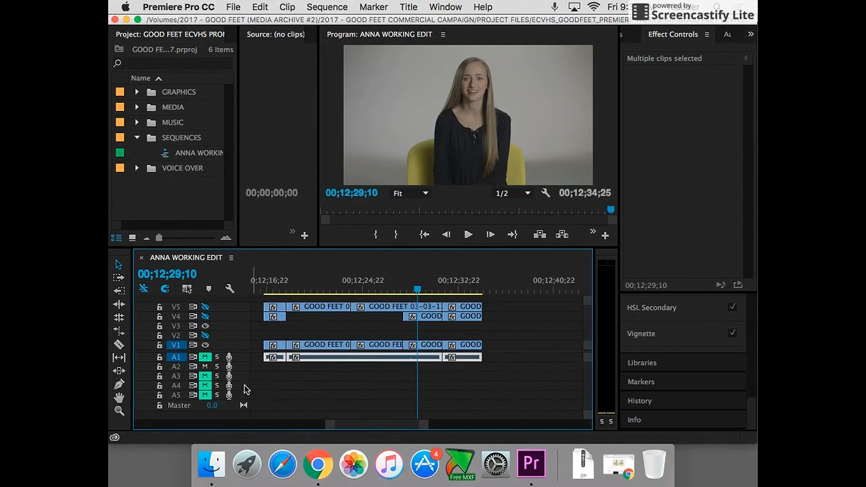
Unmute tracks A3, A4 and A5 and select all the clips on V1 and A1
{"action": "left_click", "coordinate": [205, 376]}
{"action": "left_click", "coordinate": [205, 385]}
{"action": "left_click", "coordinate": [205, 395]}
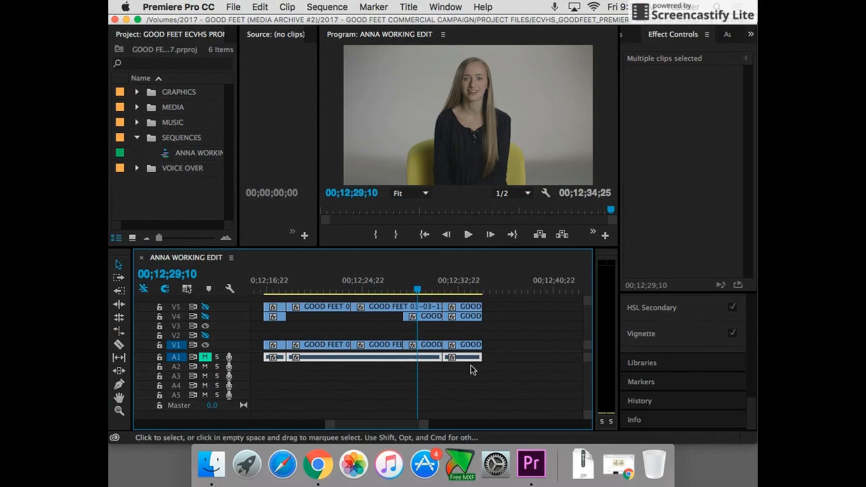
{"action": "left_click_drag", "start_coordinate": [478, 334], "coordinate": [257, 380]}
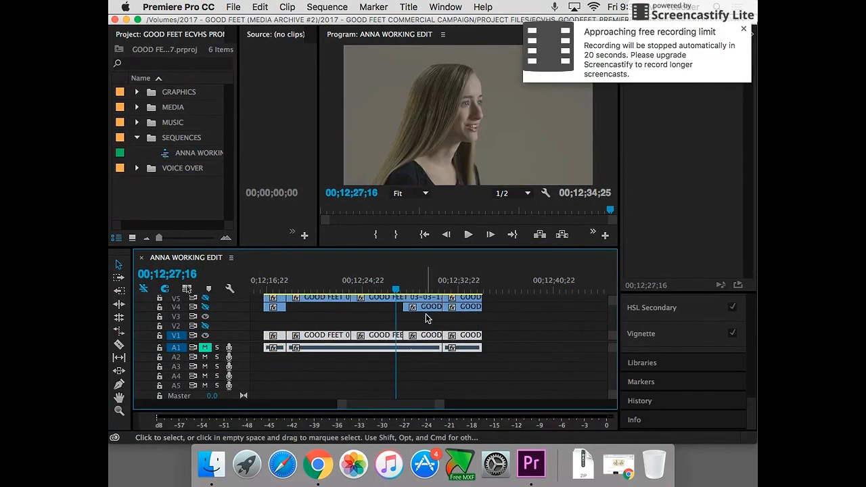